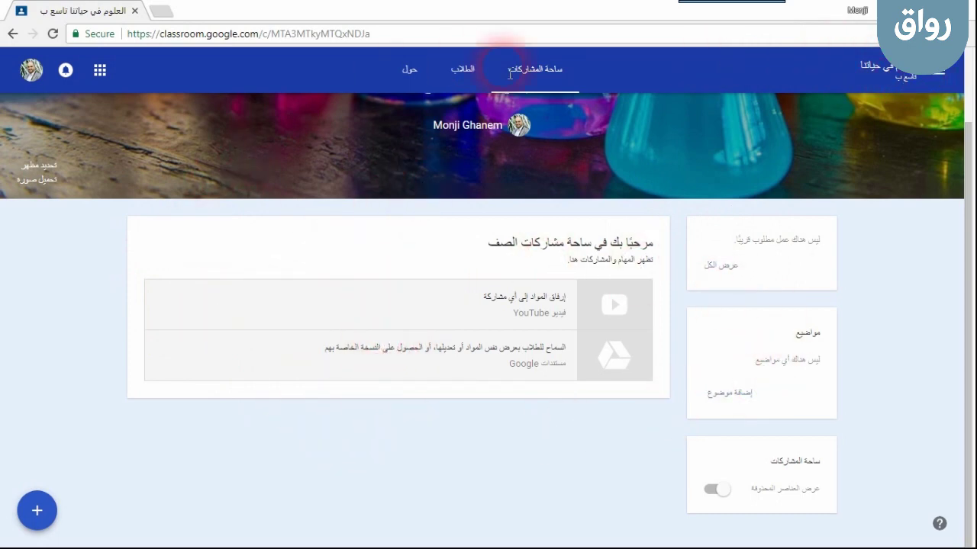
Look over the class's student list and return to the class stream
{"action": "left_click", "coordinate": [467, 69]}
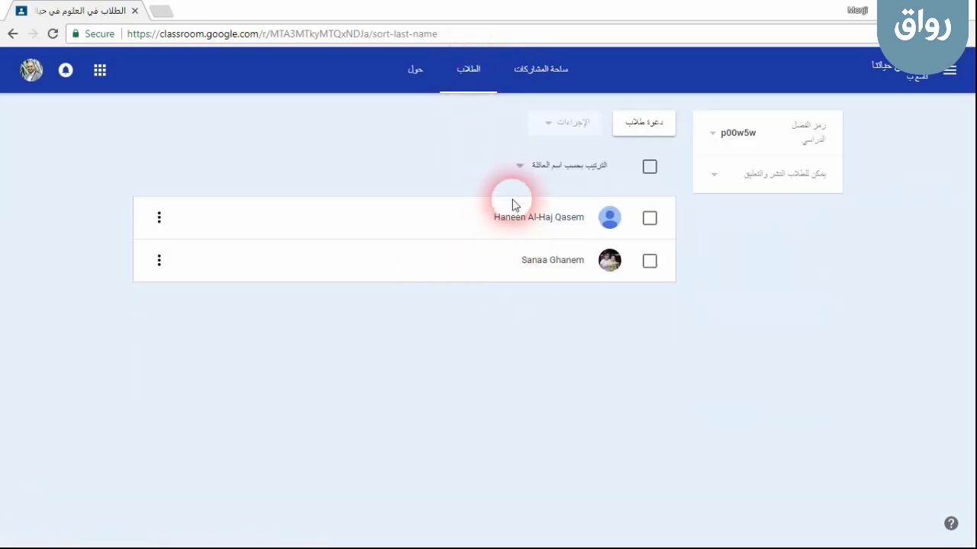
{"action": "left_click", "coordinate": [542, 72]}
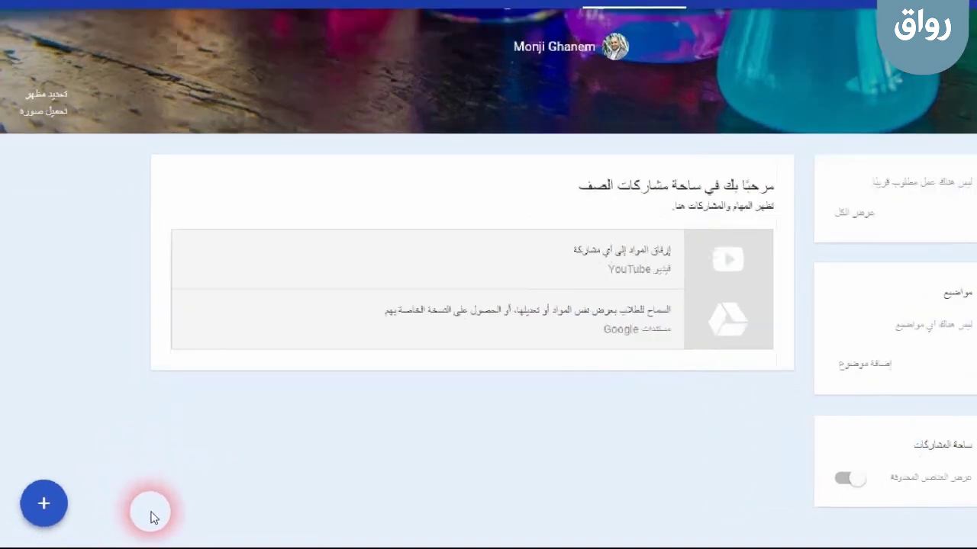
Create an announcement for the class reading "أهلا بكم في مساق العلوم في حياتنا. أرجو الاطلاع على هذا الفيديو"
{"action": "left_click", "coordinate": [49, 502]}
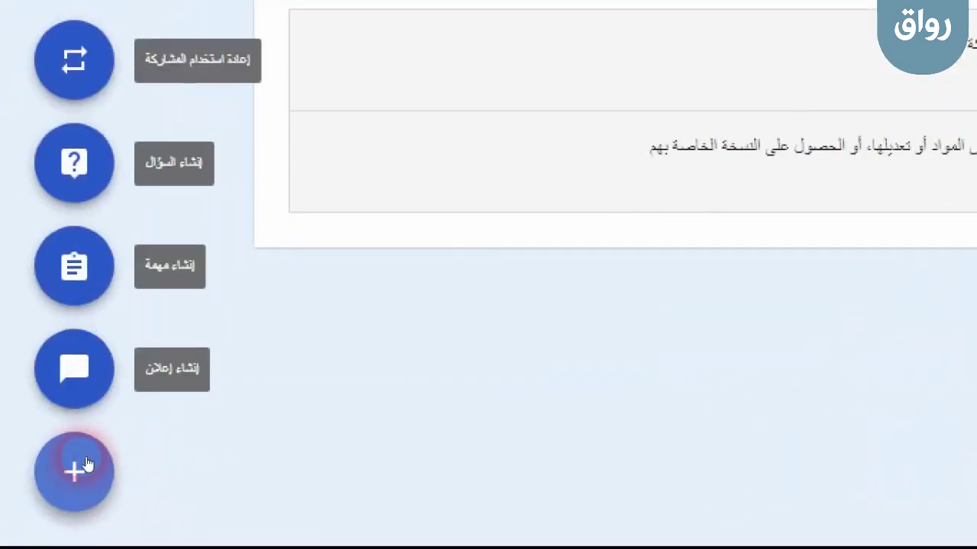
{"action": "left_click", "coordinate": [77, 391]}
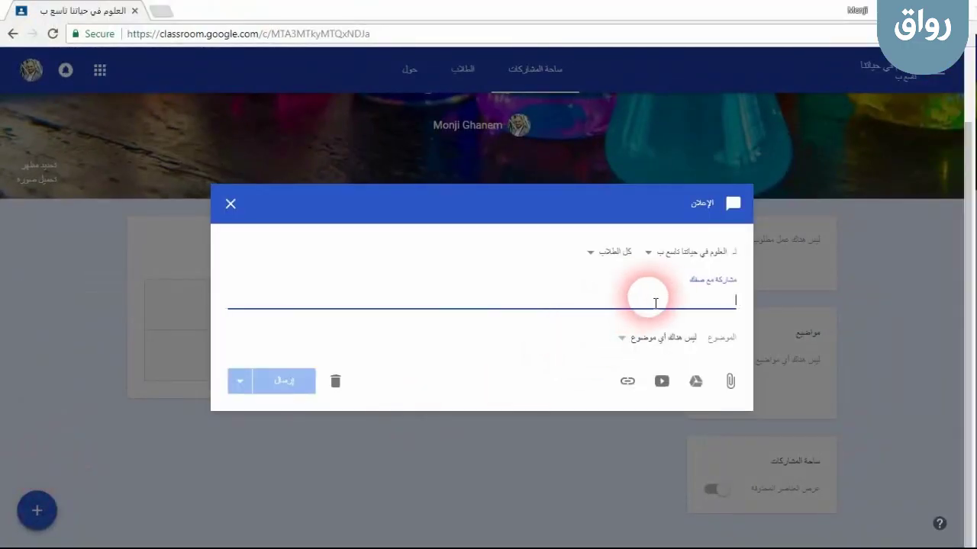
{"action": "key", "text": "ctrl+plus"}
{"action": "key", "text": "ctrl+plus"}
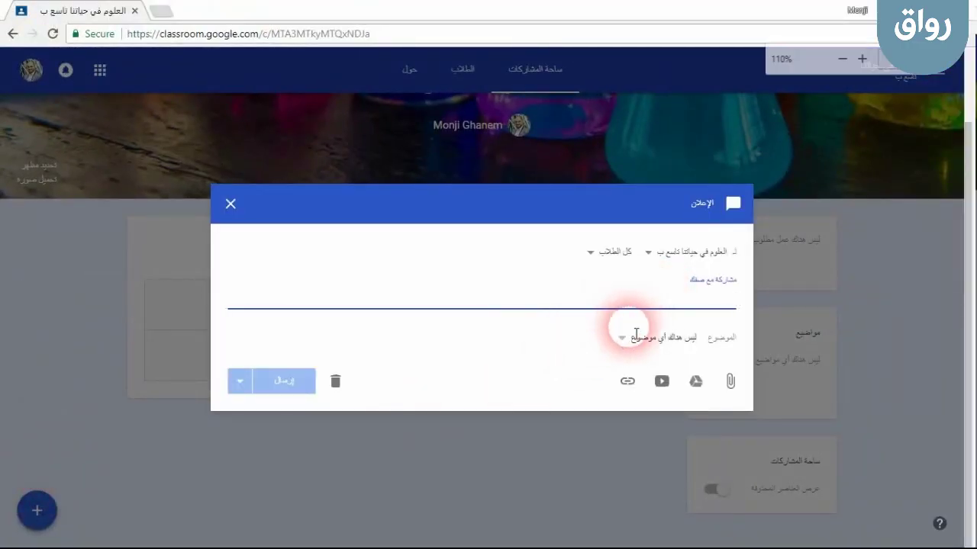
{"action": "key", "text": "ctrl+plus"}
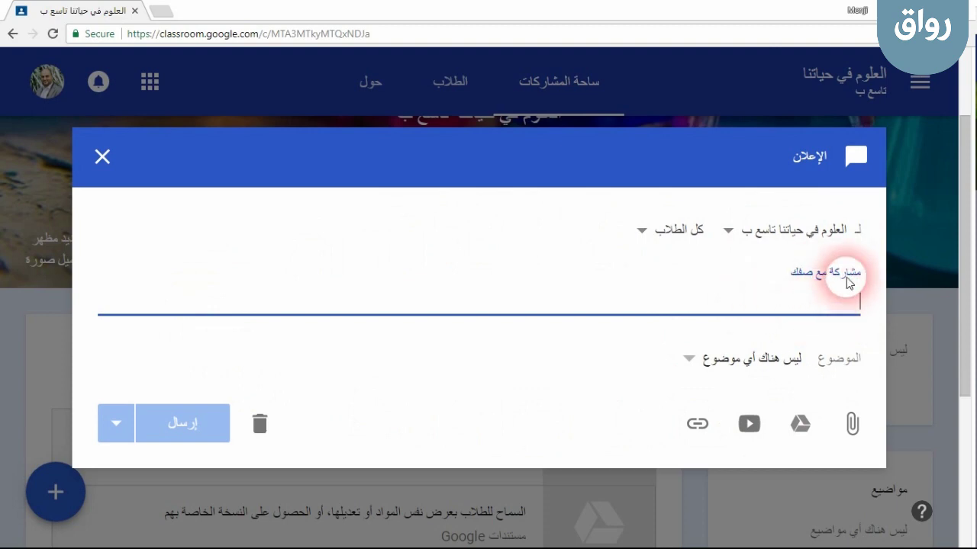
{"action": "type", "text": "أهلا"}
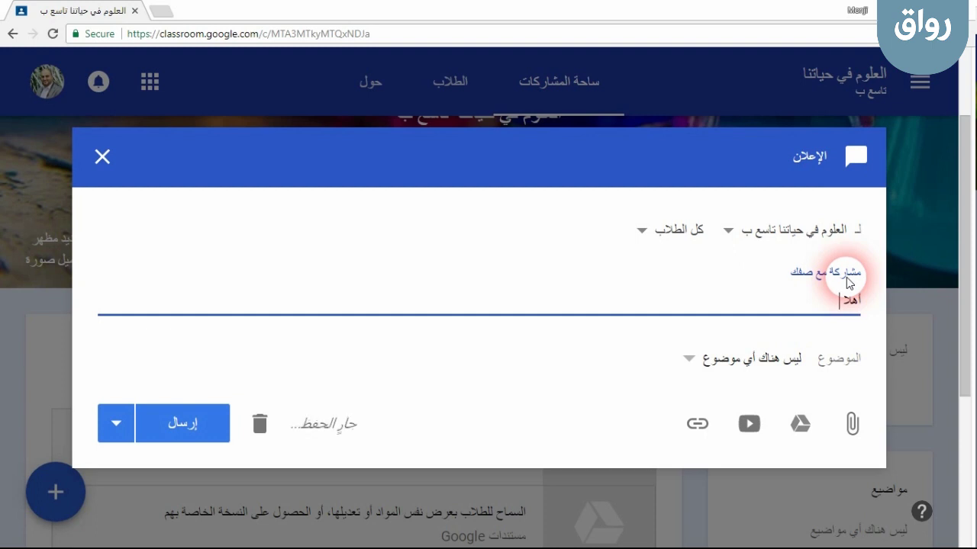
{"action": "type", "text": " بكم في مساق العلوم في حياتنا. أرجو الاطلاع على هذا الفيديو"}
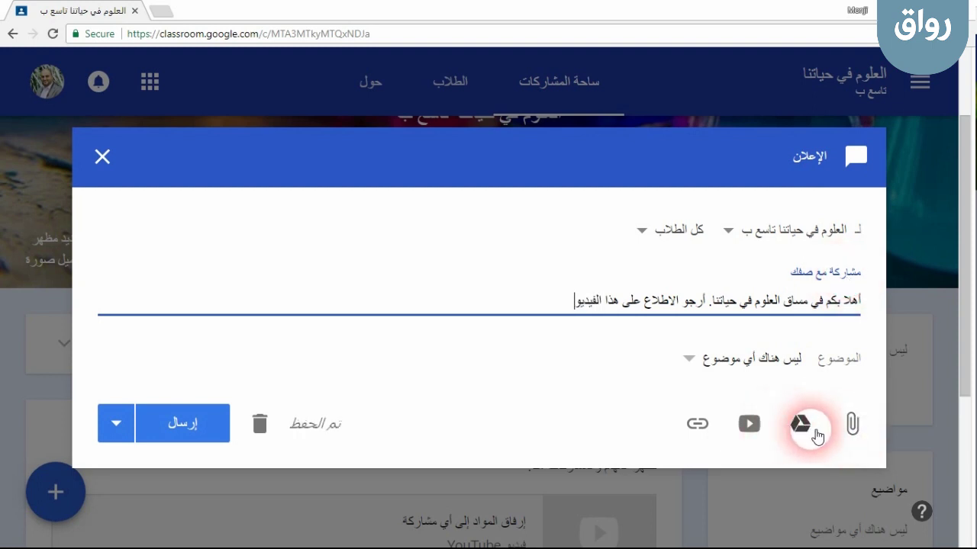
Search YouTube for "العلوم في حياتنا" and attach the video "ما هو تأثير العلوم على حياتنا؟" to the announcement
{"action": "left_click", "coordinate": [750, 426]}
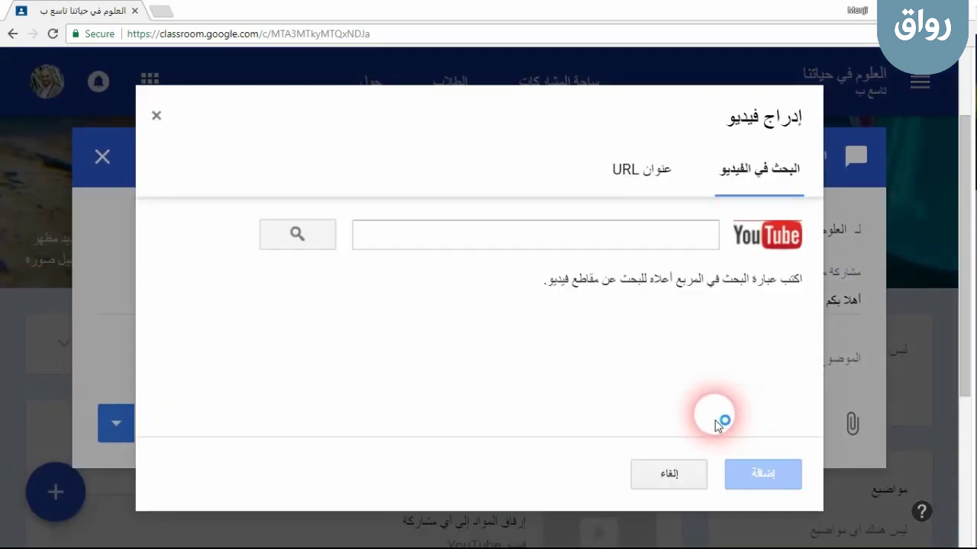
{"action": "left_click", "coordinate": [630, 167]}
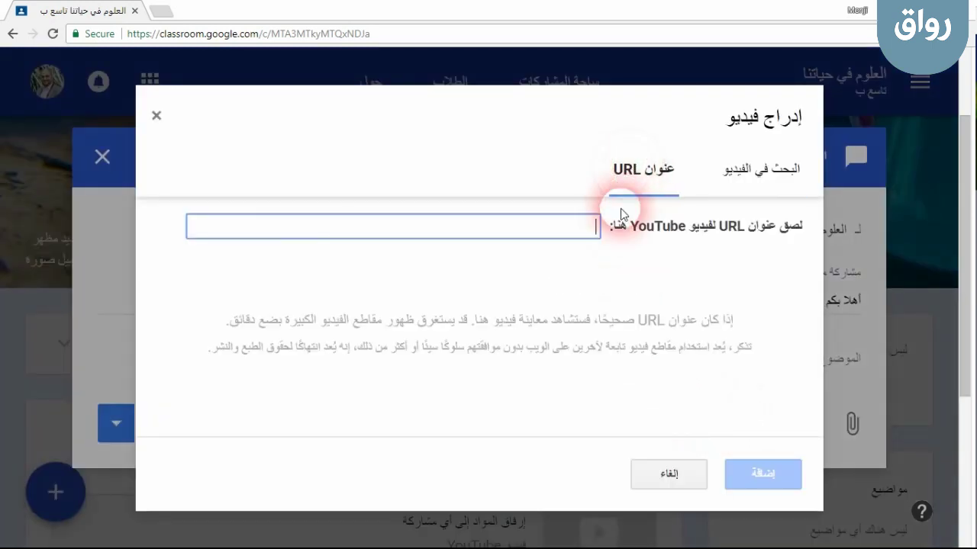
{"action": "left_click", "coordinate": [714, 167]}
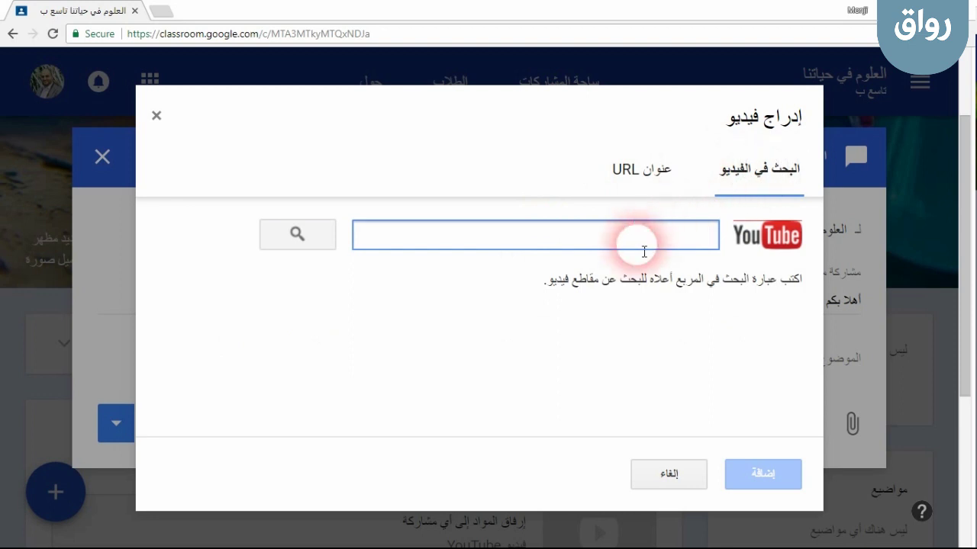
{"action": "type", "text": "العلوم في حياتنا"}
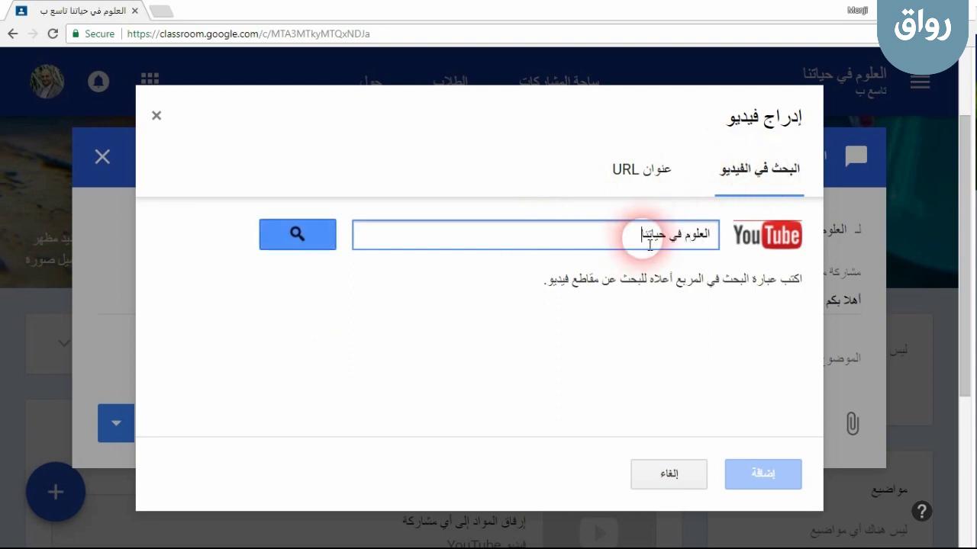
{"action": "key", "text": "Return"}
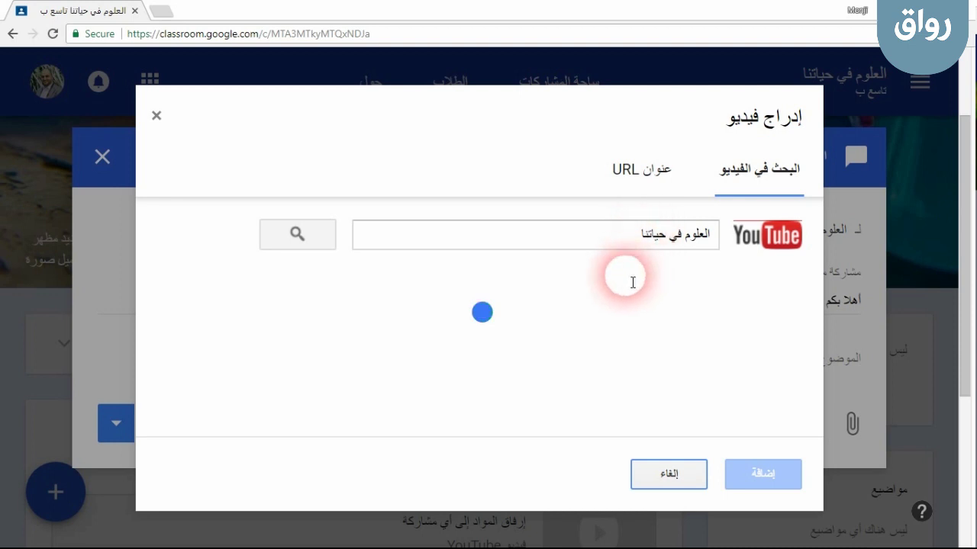
{"action": "left_click", "coordinate": [624, 329]}
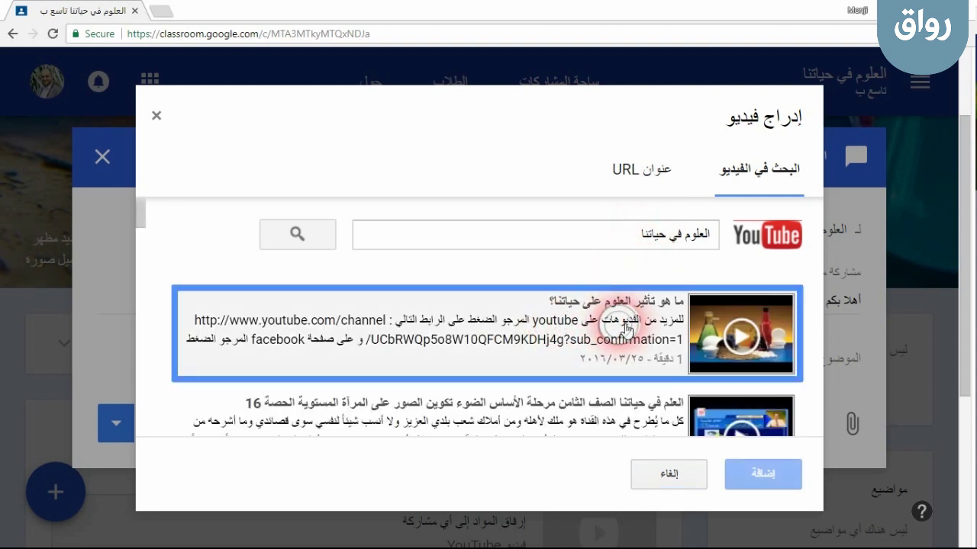
{"action": "left_click", "coordinate": [763, 473]}
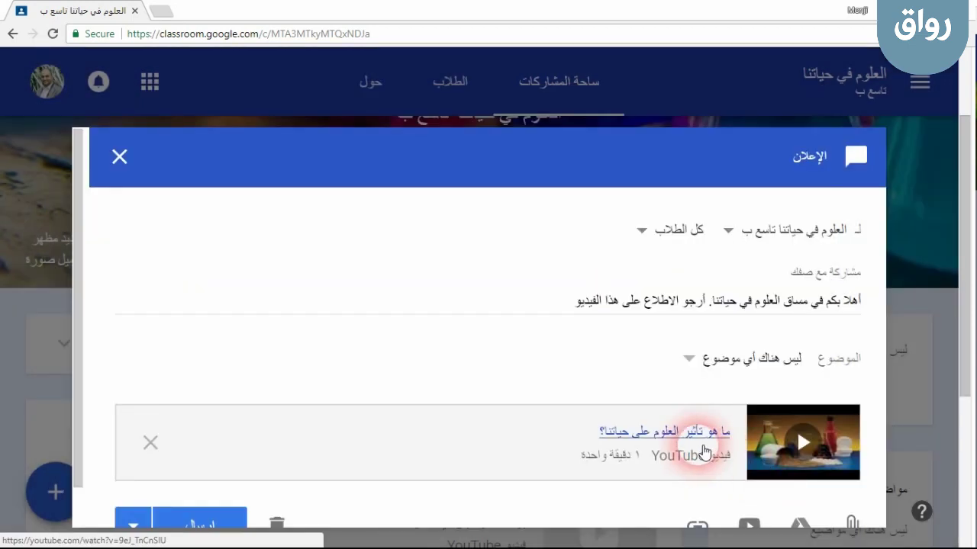
{"action": "scroll", "coordinate": [691, 431], "scroll_direction": "down", "scroll_amount": 1}
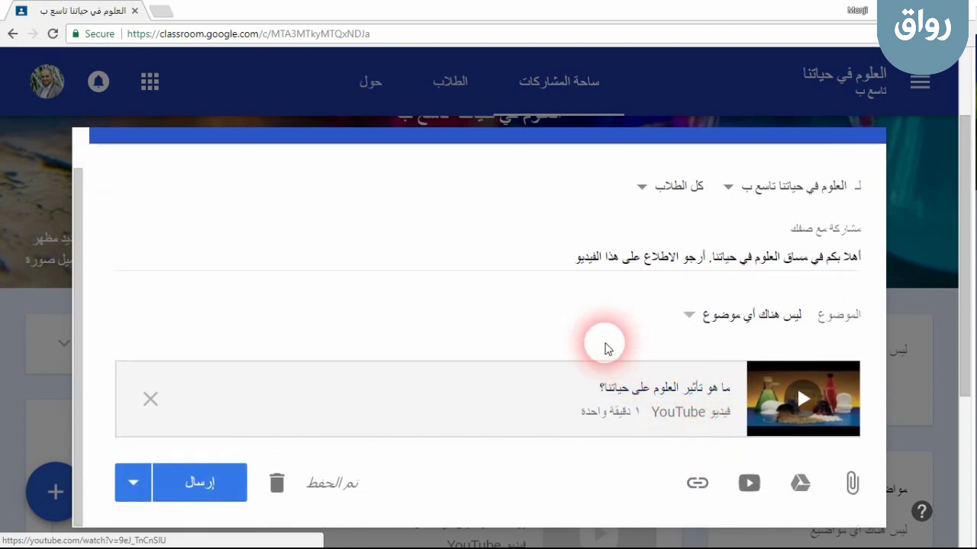
{"action": "key", "text": "ctrl+minus"}
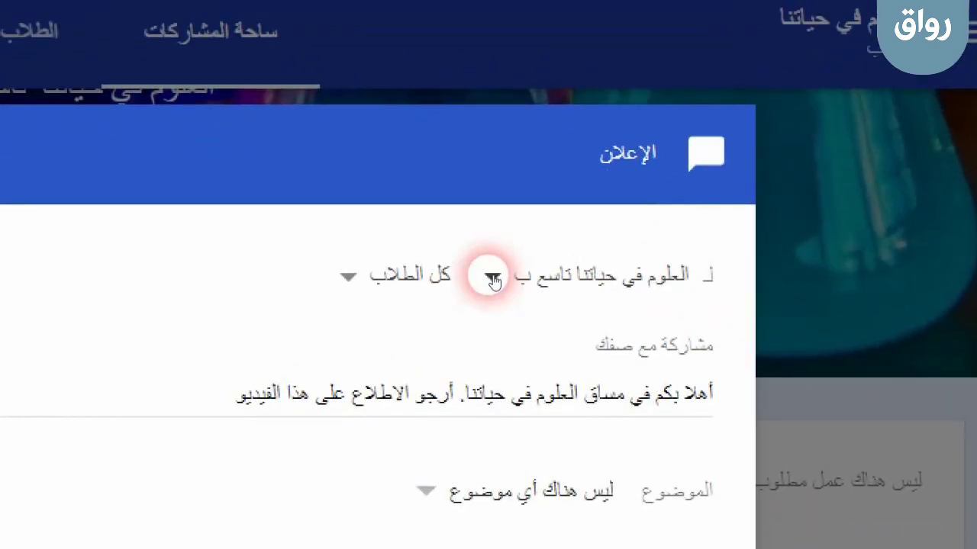
Try adding the class "تطبيقات جوجل التعليمية" (عاشر أ) to the announcement's recipients, and remove it again
{"action": "left_click", "coordinate": [493, 281]}
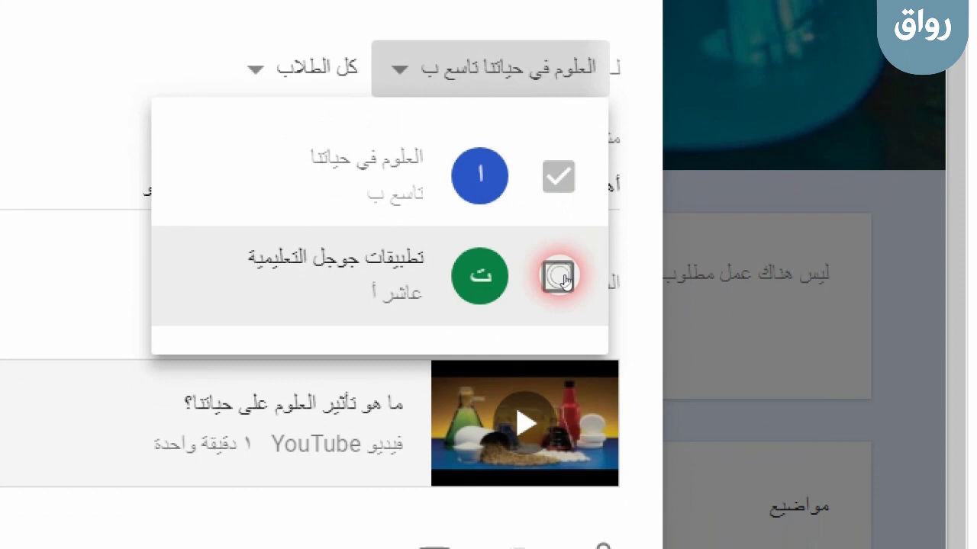
{"action": "left_click", "coordinate": [564, 279]}
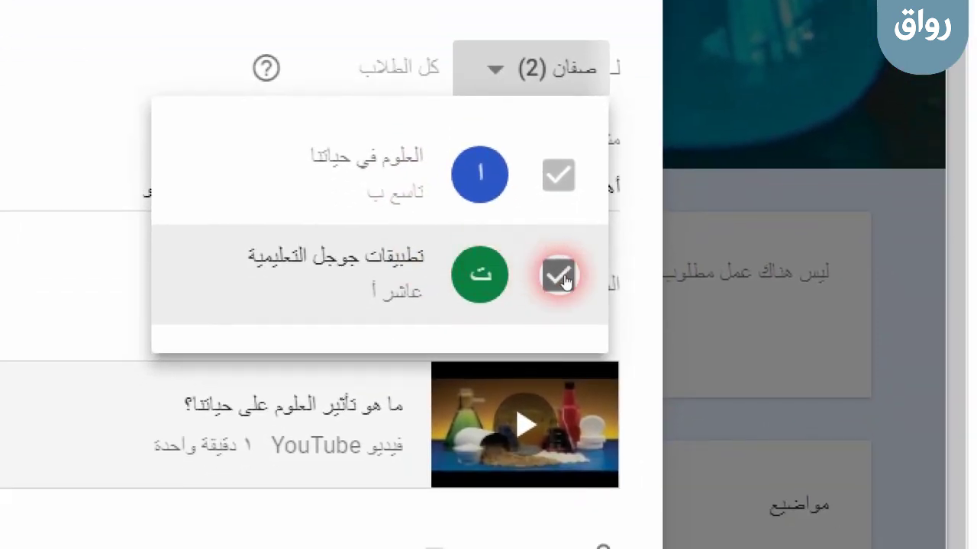
{"action": "left_click", "coordinate": [565, 279]}
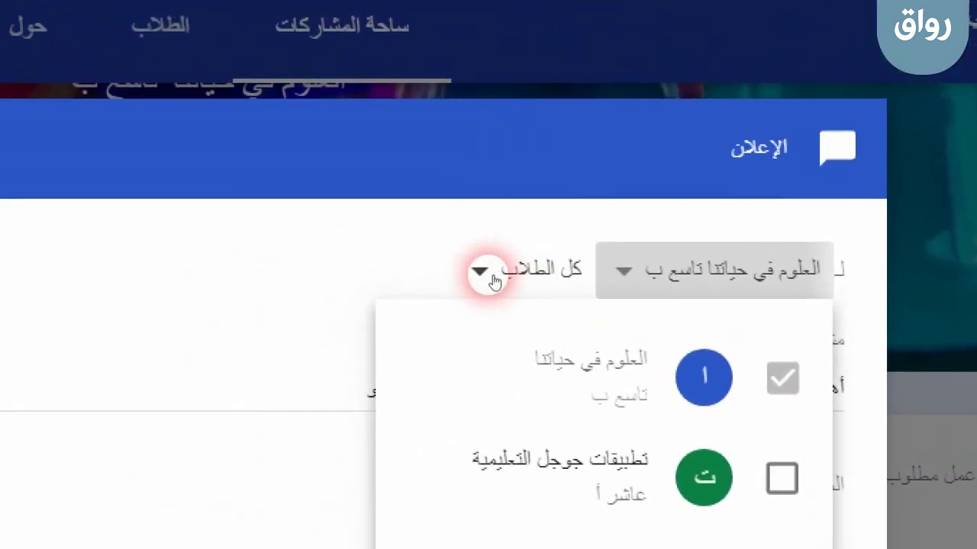
{"action": "left_click", "coordinate": [267, 236]}
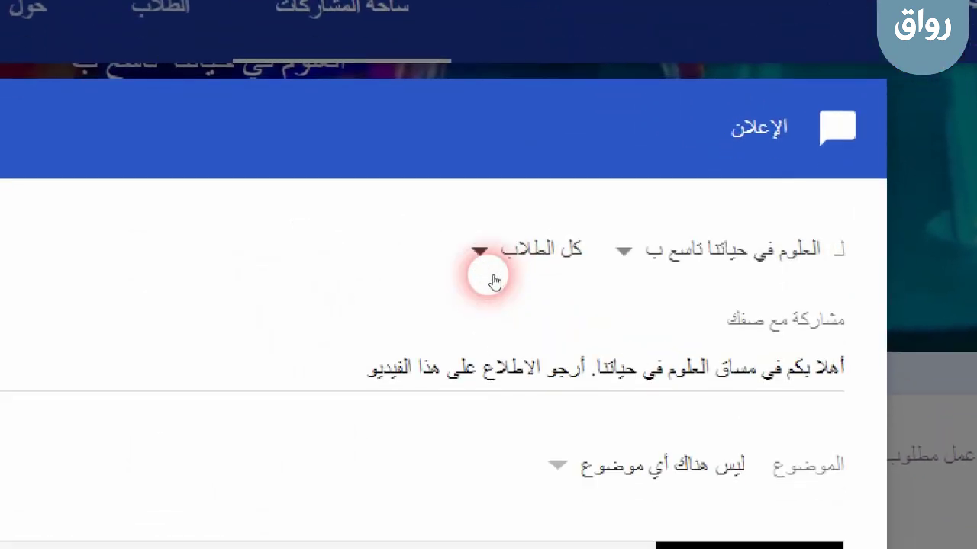
Try limiting the announcement to the first listed student, and restore "كل الطلاب" as its audience
{"action": "left_click", "coordinate": [484, 254]}
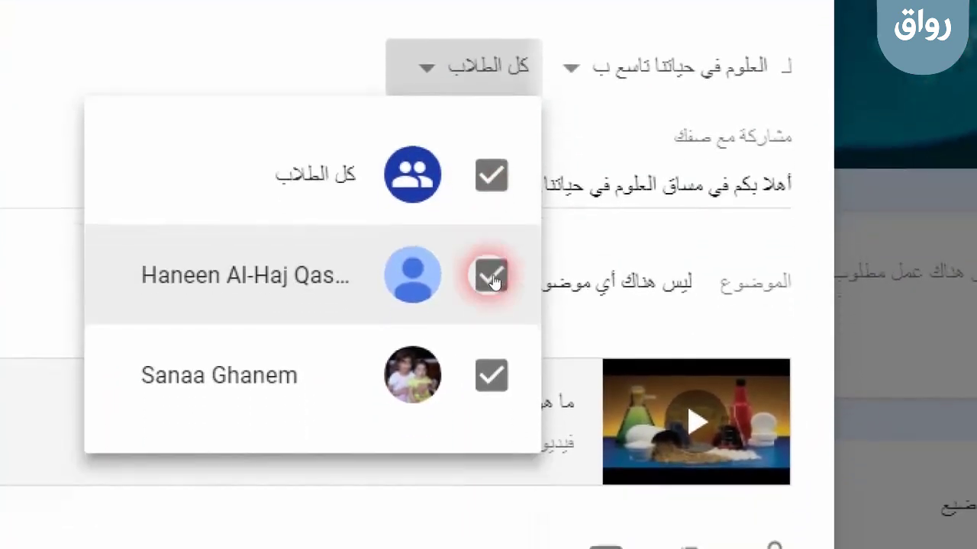
{"action": "left_click", "coordinate": [491, 175]}
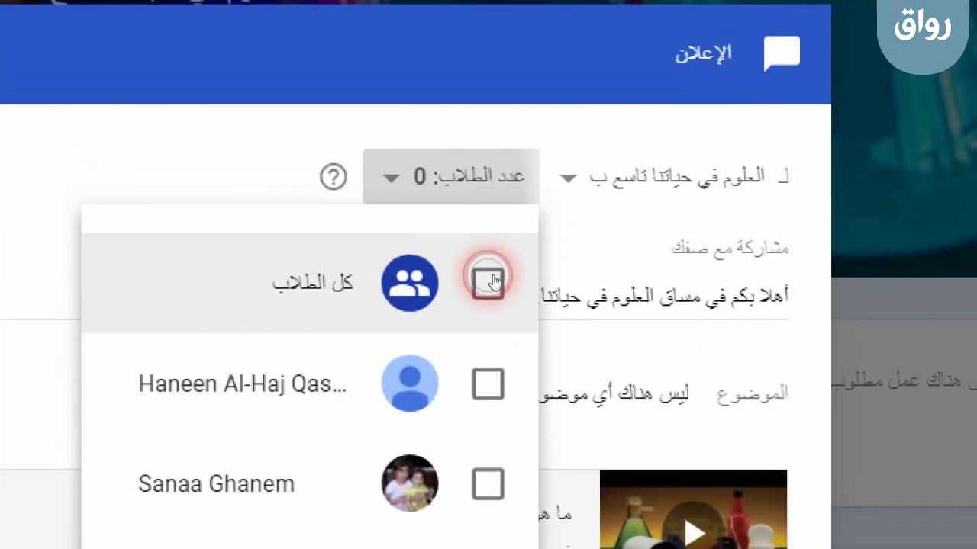
{"action": "left_click", "coordinate": [490, 388]}
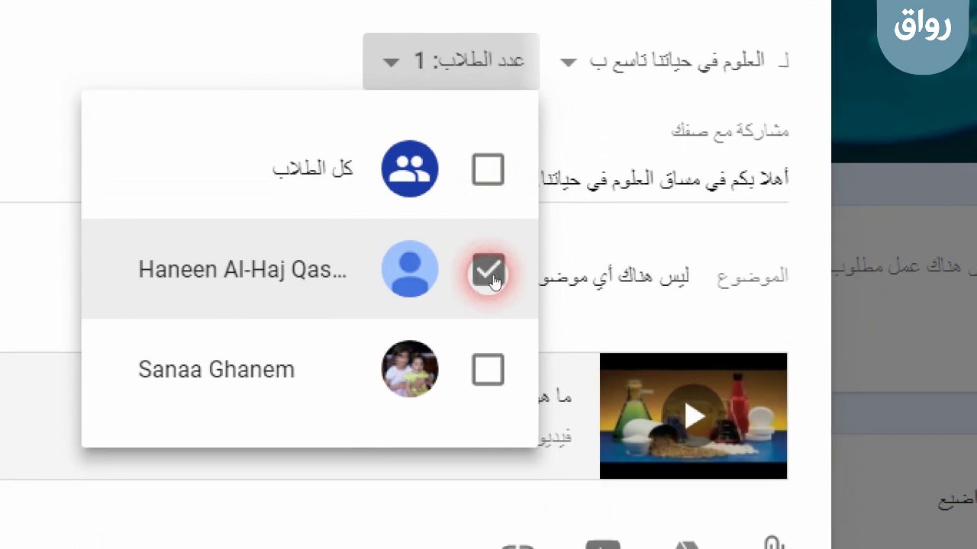
{"action": "left_click", "coordinate": [491, 275]}
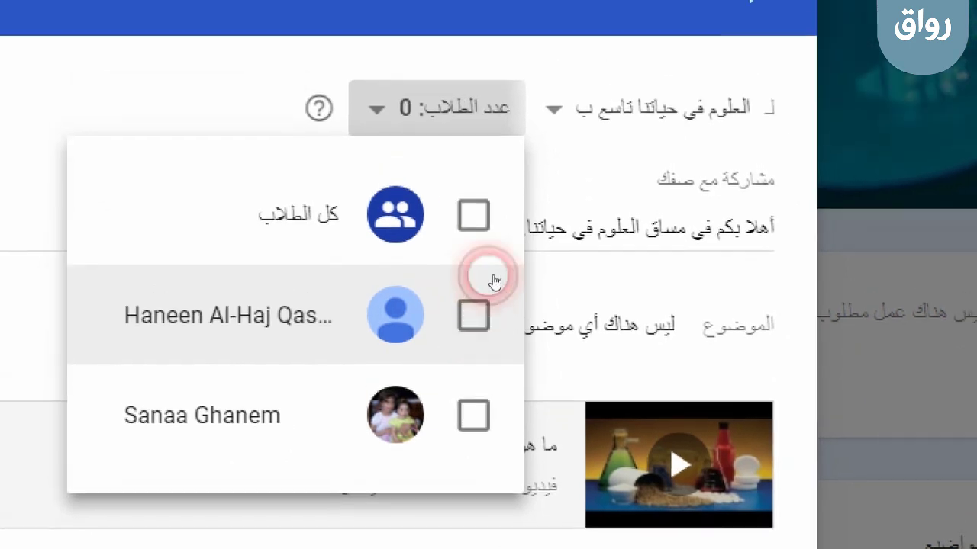
{"action": "left_click", "coordinate": [488, 170]}
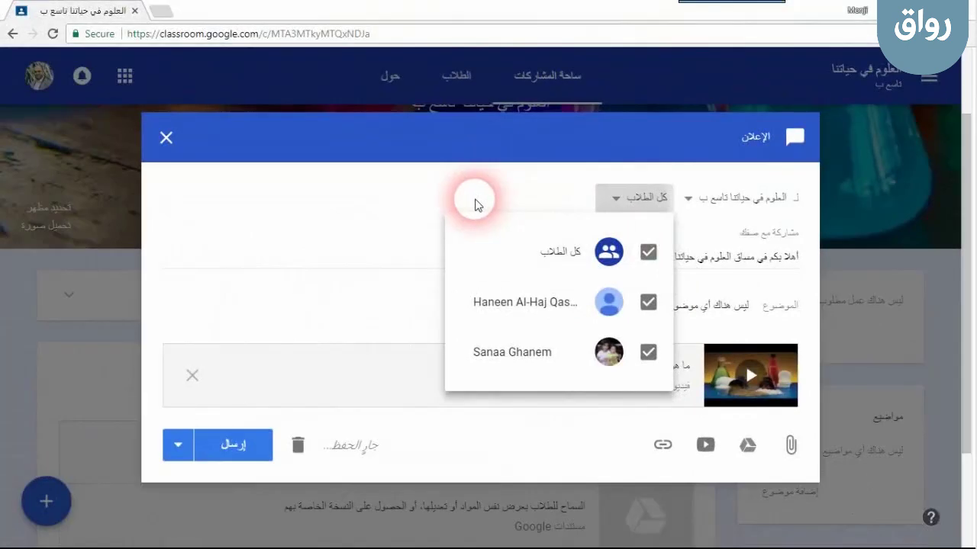
{"action": "left_click", "coordinate": [320, 190]}
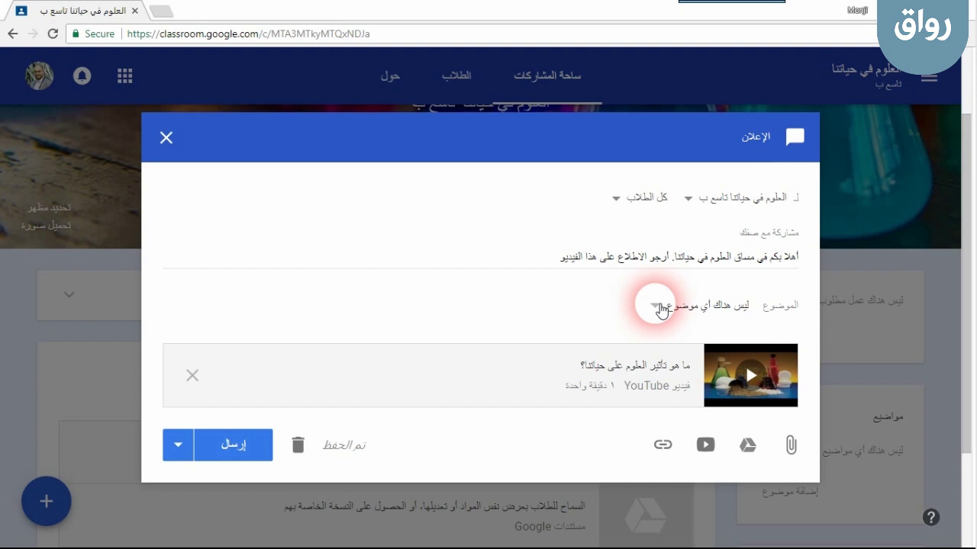
Create the topic "مقدمة الى المساق" for the announcement
{"action": "left_click_drag", "start_coordinate": [798, 257], "coordinate": [582, 262]}
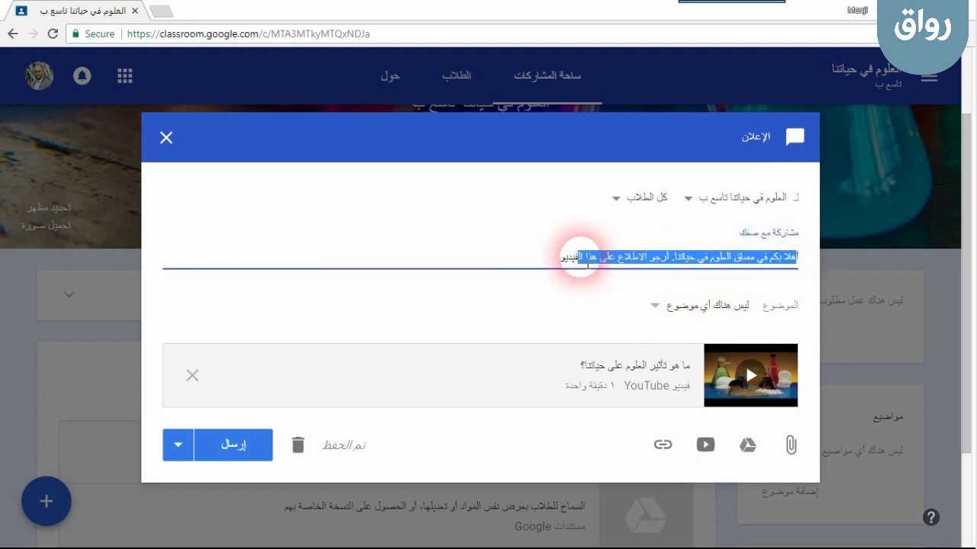
{"action": "left_click", "coordinate": [656, 307]}
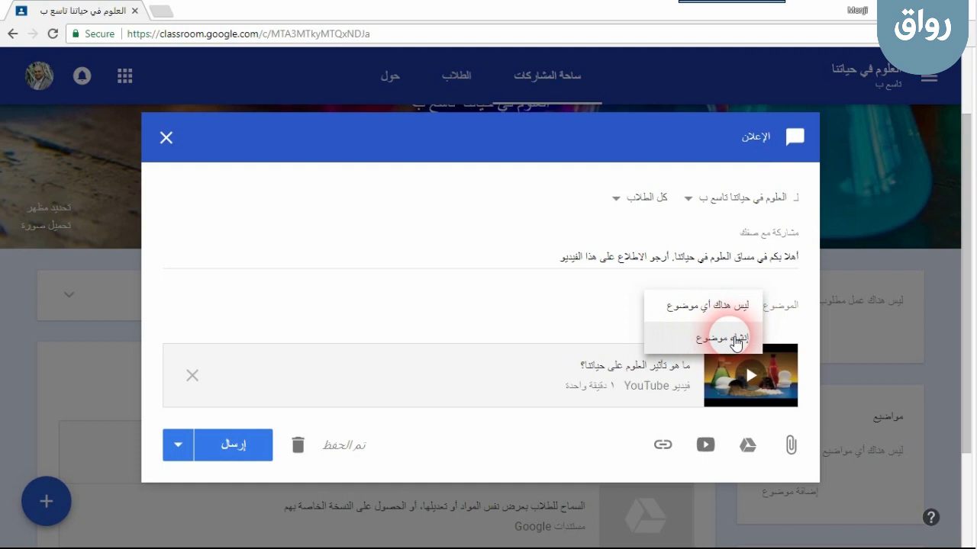
{"action": "left_click", "coordinate": [709, 342]}
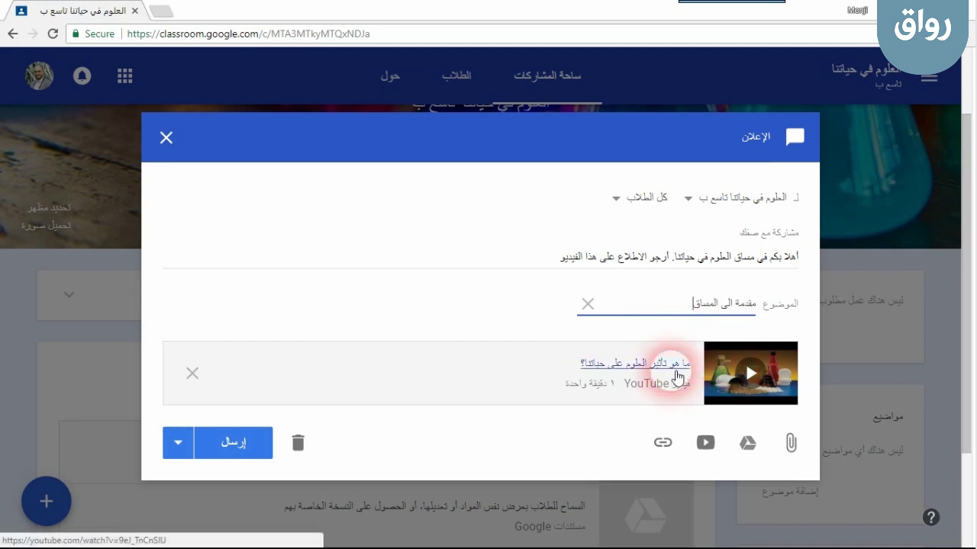
{"action": "left_click", "coordinate": [495, 302]}
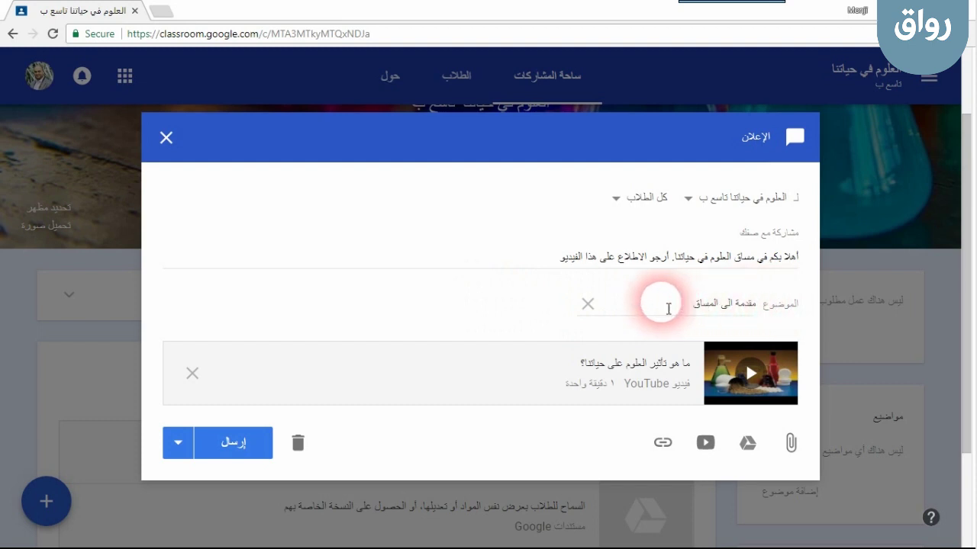
{"action": "left_click", "coordinate": [583, 256]}
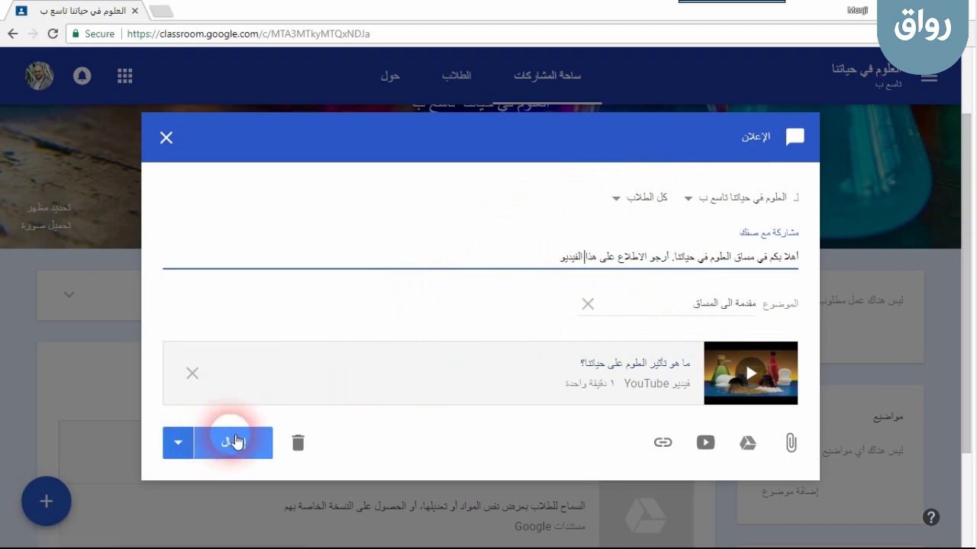
Try scheduling the announcement for ٢٠١٨/٠١/١٨ at ٨:٠٠ ص, and go back to the announcement editor
{"action": "left_click", "coordinate": [235, 441]}
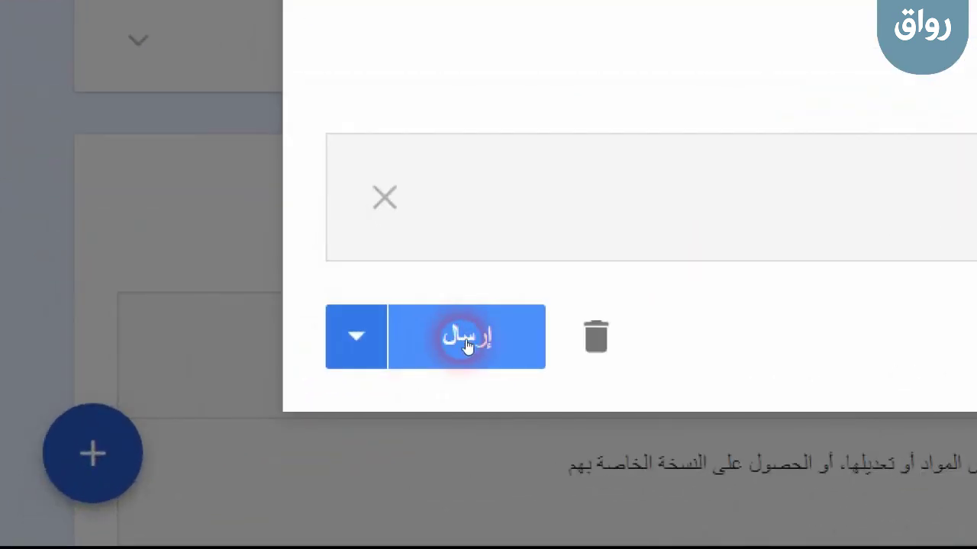
{"action": "left_click", "coordinate": [373, 343]}
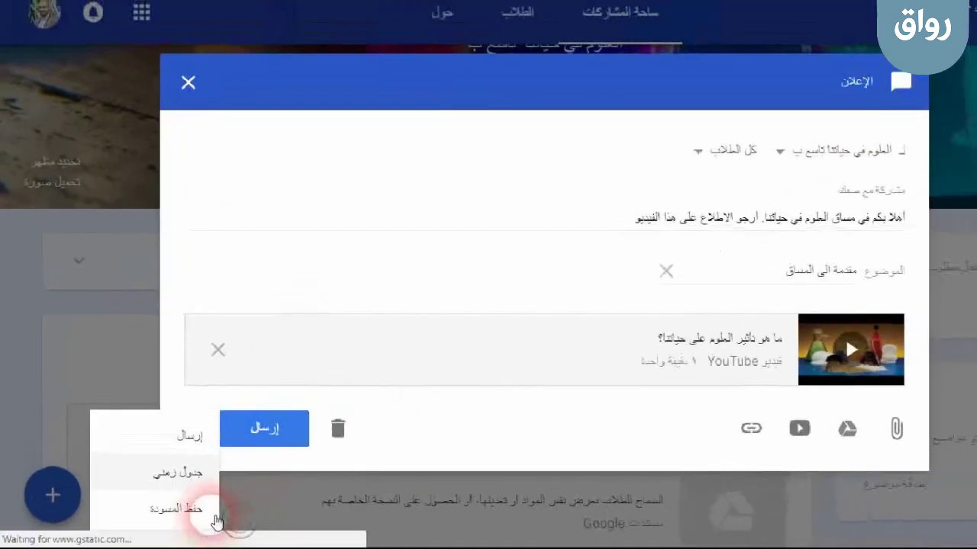
{"action": "left_click", "coordinate": [343, 417]}
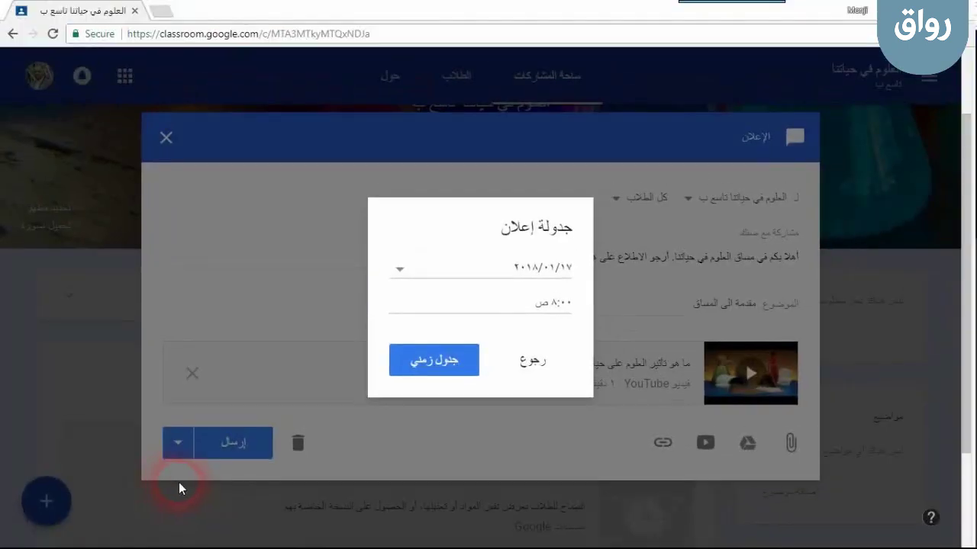
{"action": "left_click", "coordinate": [561, 271]}
{"action": "left_click", "coordinate": [419, 412]}
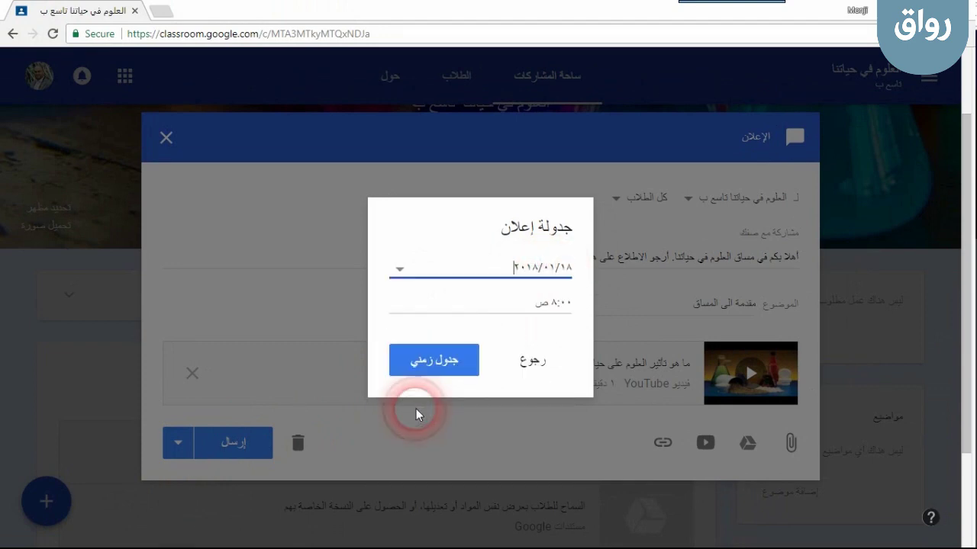
{"action": "left_click", "coordinate": [551, 307]}
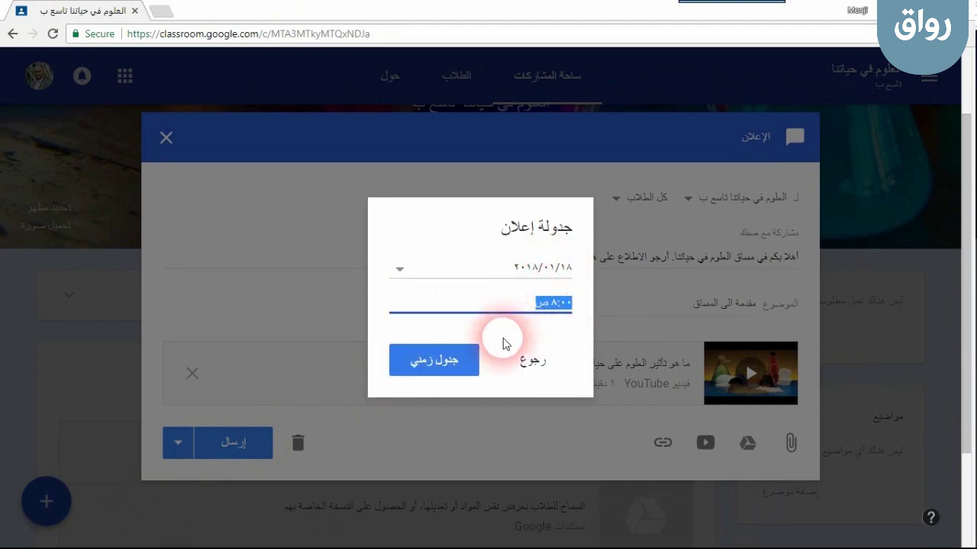
{"action": "left_click", "coordinate": [444, 368]}
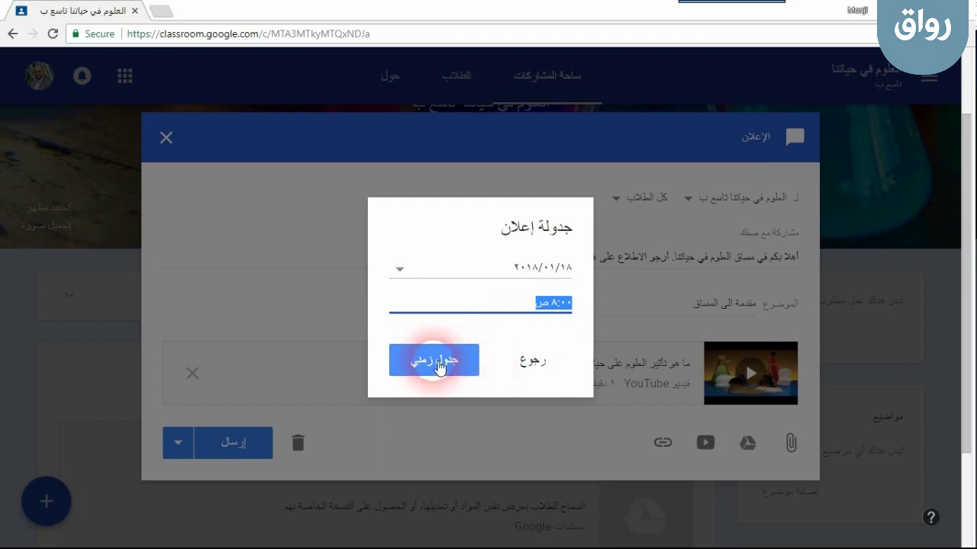
{"action": "left_click", "coordinate": [535, 366]}
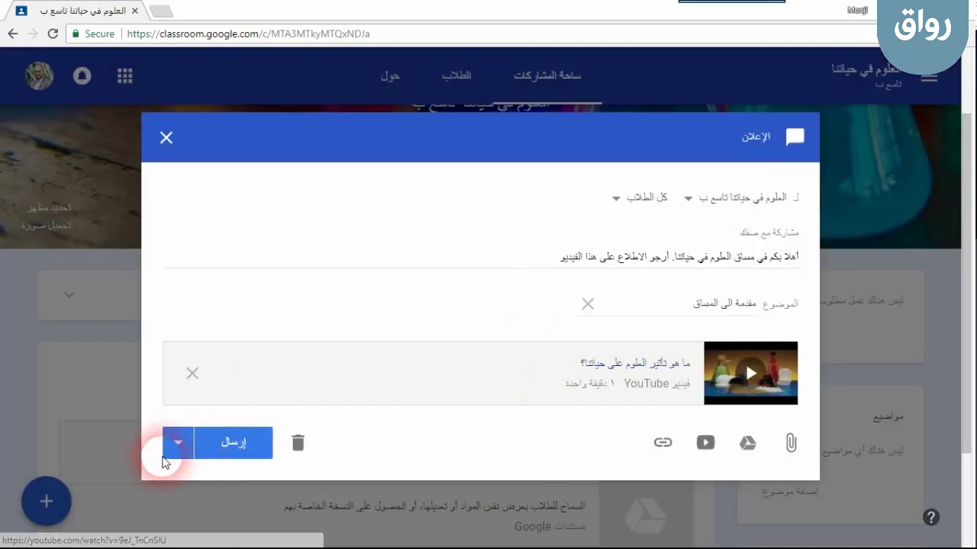
Review the announcement's publishing options, including saving it as a draft, and send it immediately to the class
{"action": "left_click", "coordinate": [177, 445]}
{"action": "left_click", "coordinate": [173, 515]}
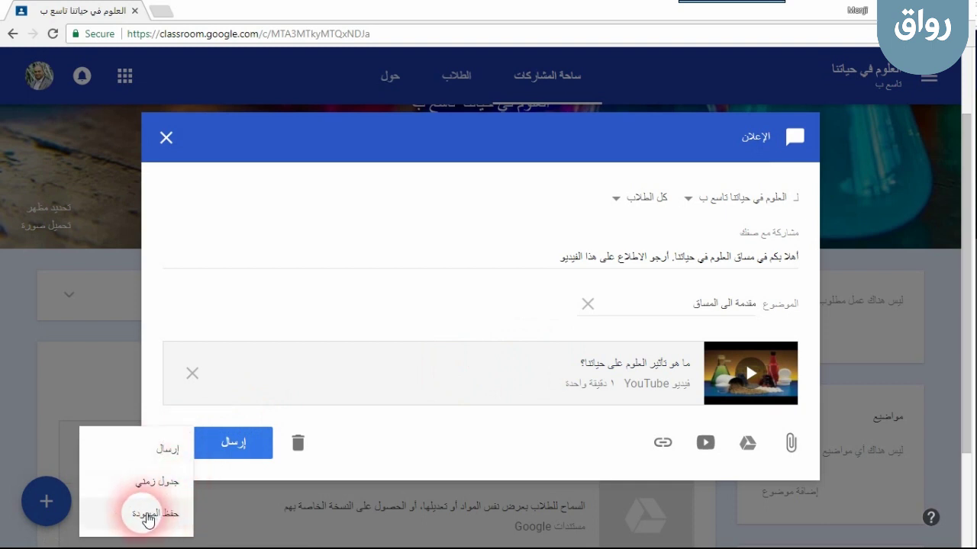
{"action": "left_click", "coordinate": [212, 415]}
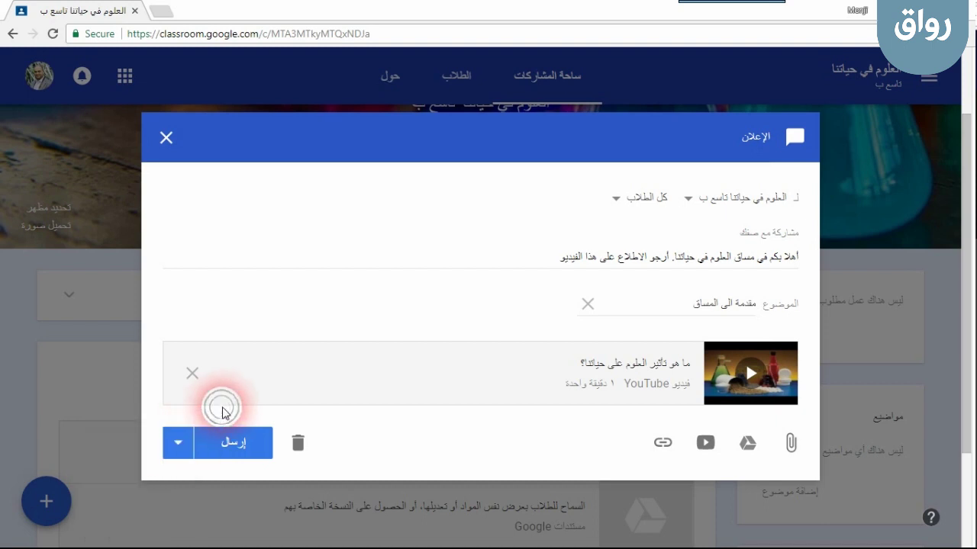
{"action": "left_click", "coordinate": [236, 444]}
{"action": "key", "text": "ctrl+minus"}
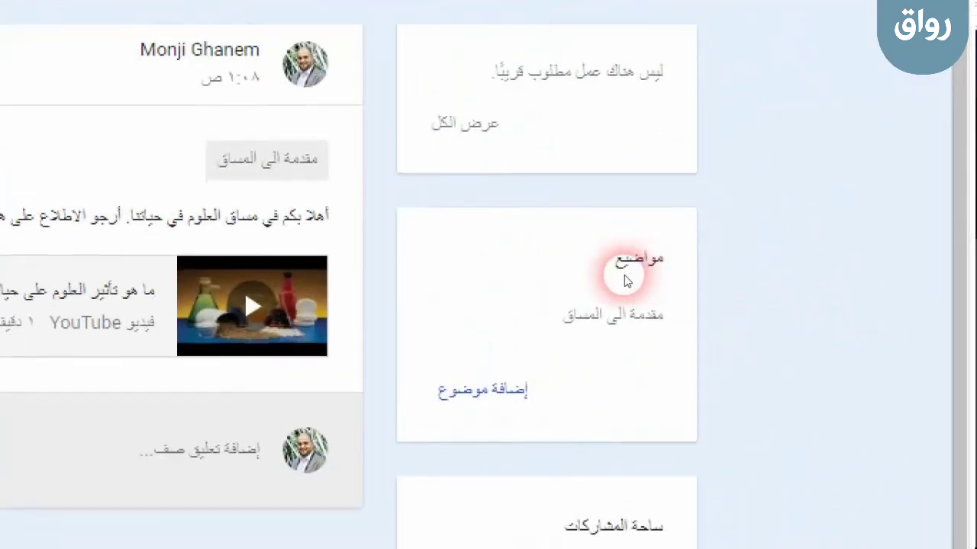
Add a topic named "الحركة" to the class's list of topics
{"action": "scroll", "coordinate": [652, 280], "scroll_direction": "down", "scroll_amount": 1}
{"action": "mouse_move", "coordinate": [645, 281]}
{"action": "left_mouse_down"}
{"action": "mouse_move", "coordinate": [550, 277]}
{"action": "mouse_move", "coordinate": [638, 281]}
{"action": "left_mouse_up"}
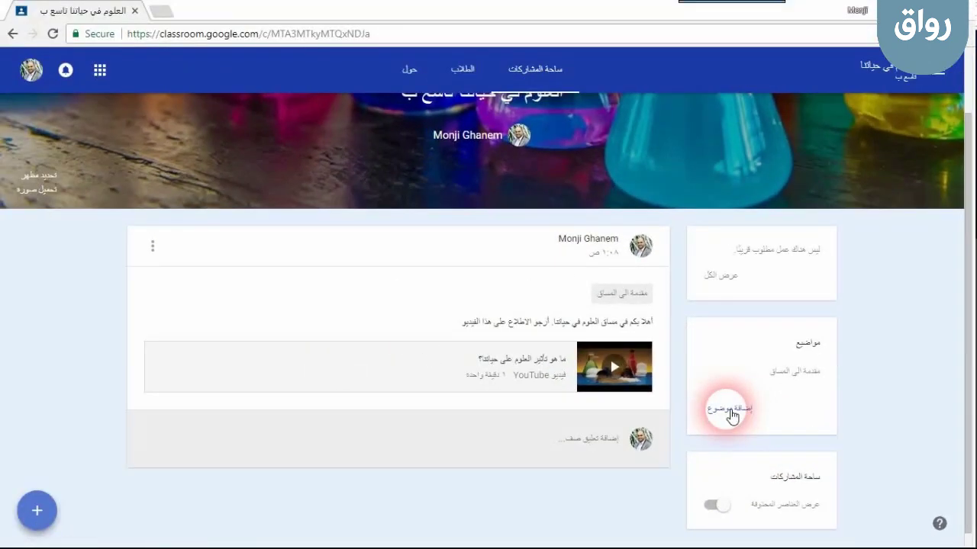
{"action": "left_click", "coordinate": [502, 357]}
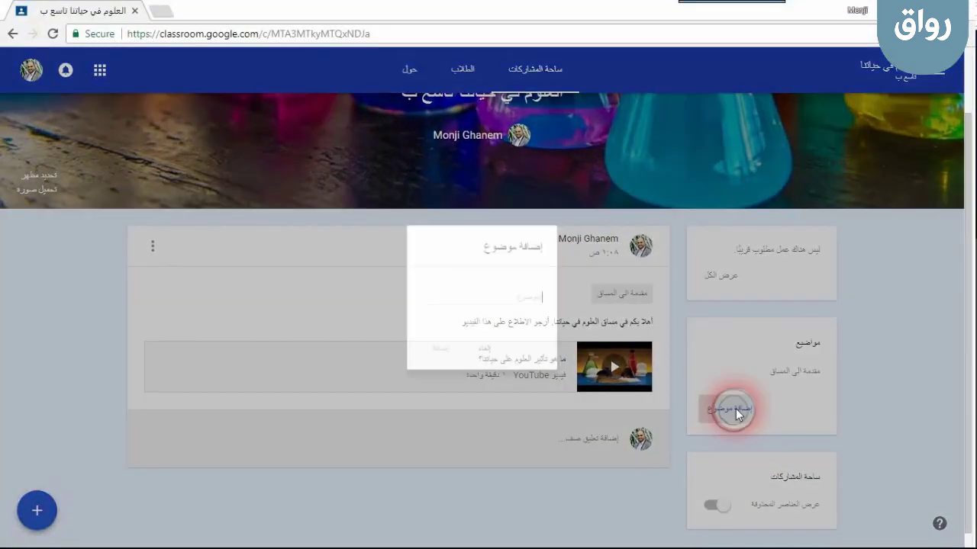
{"action": "left_click", "coordinate": [541, 300]}
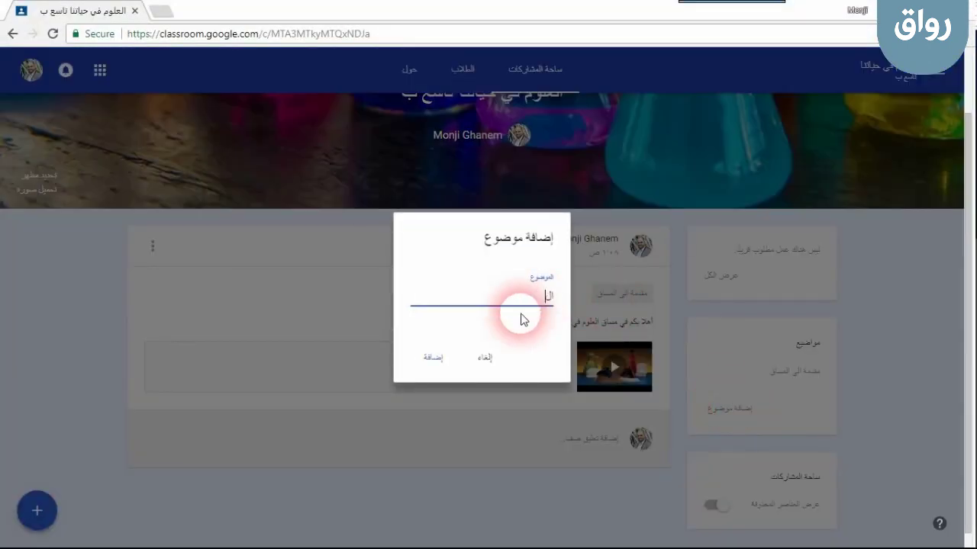
{"action": "left_click", "coordinate": [433, 357]}
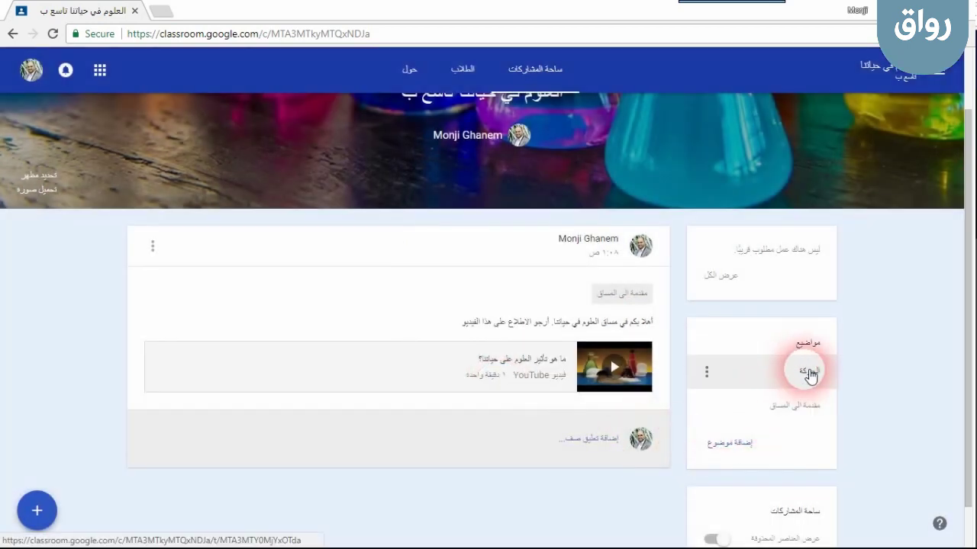
View the posts filed under the topics "الحركة" and "مقدمة الى المساق", and return to the class stream
{"action": "left_click", "coordinate": [810, 373]}
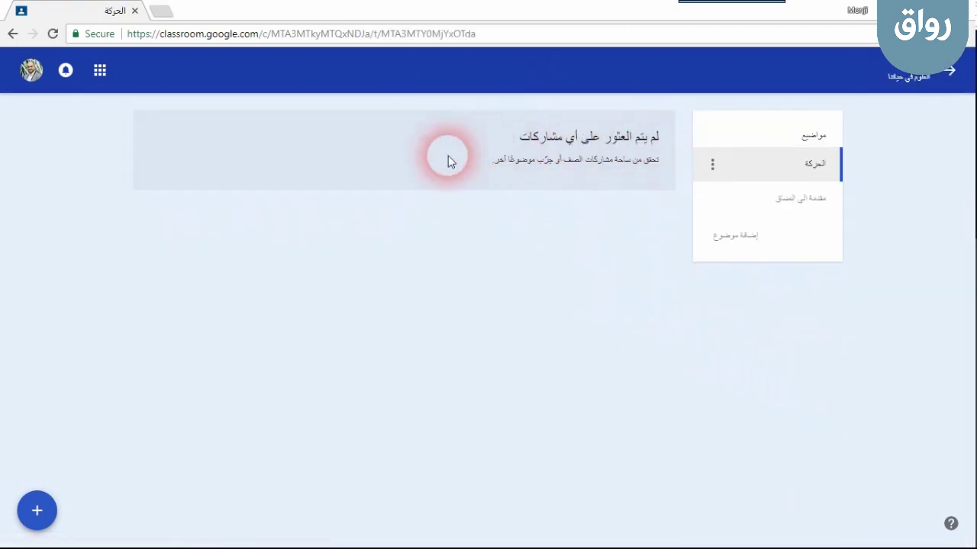
{"action": "left_click", "coordinate": [814, 203]}
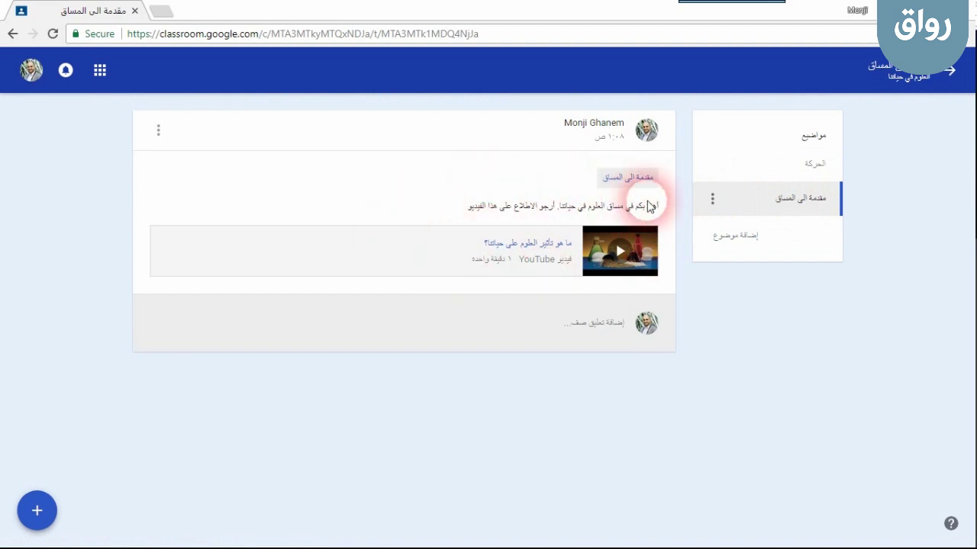
{"action": "left_click_drag", "start_coordinate": [599, 220], "coordinate": [599, 197]}
{"action": "left_click", "coordinate": [589, 191]}
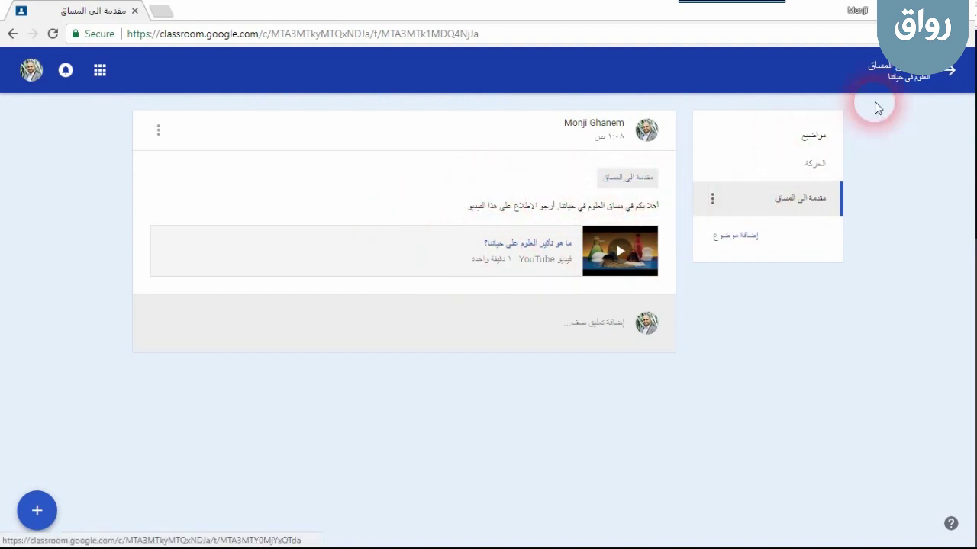
{"action": "left_click", "coordinate": [950, 71]}
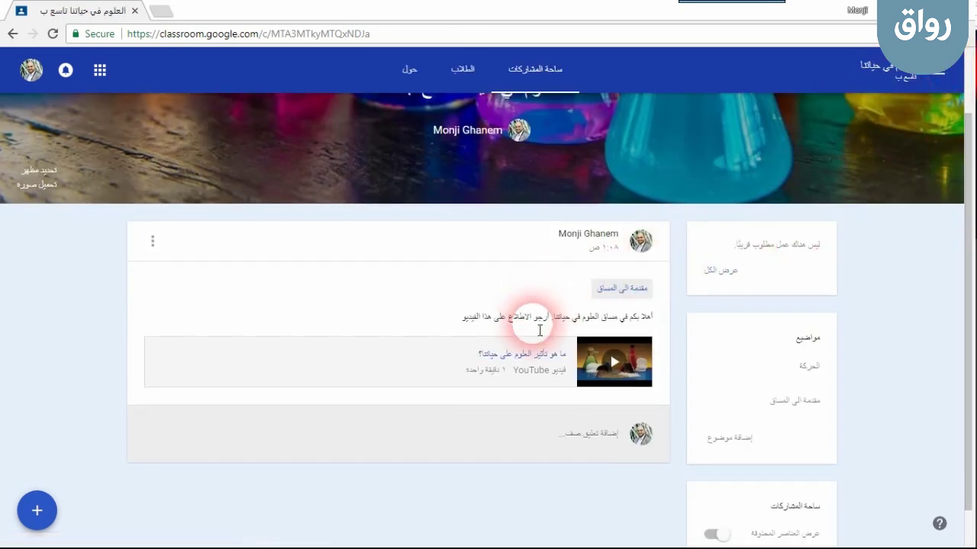
{"action": "scroll", "coordinate": [530, 316], "scroll_direction": "down", "scroll_amount": 1}
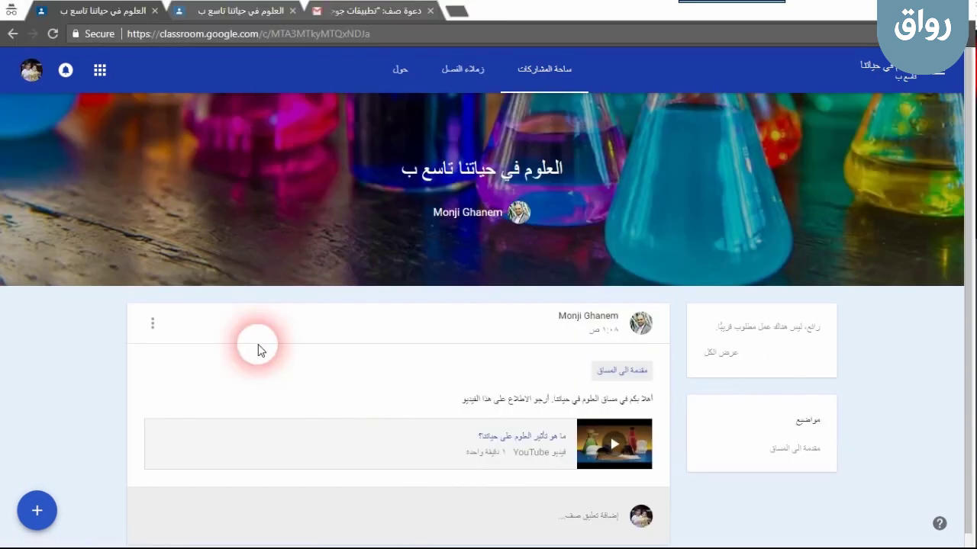
Switch to the student's Classroom window, check which account is signed in, and view the published announcement
{"action": "left_click", "coordinate": [31, 70]}
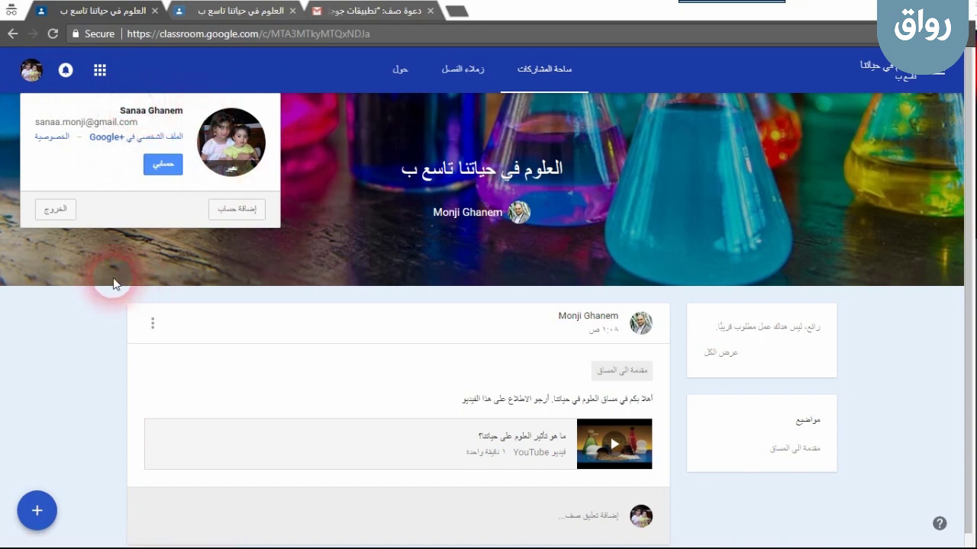
{"action": "left_click", "coordinate": [91, 327]}
{"action": "left_click", "coordinate": [610, 340]}
{"action": "scroll", "coordinate": [615, 349], "scroll_direction": "down", "scroll_amount": 1}
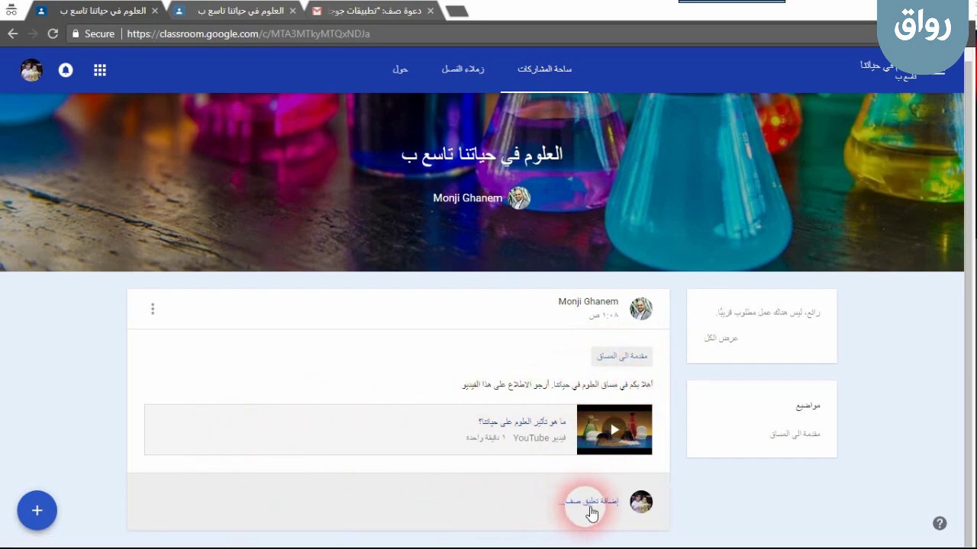
Post the class comment "شكرا استاذ على هذا الفيديو الجميل" on the announcement as the student
{"action": "left_click", "coordinate": [584, 504]}
{"action": "type", "text": "شا"}
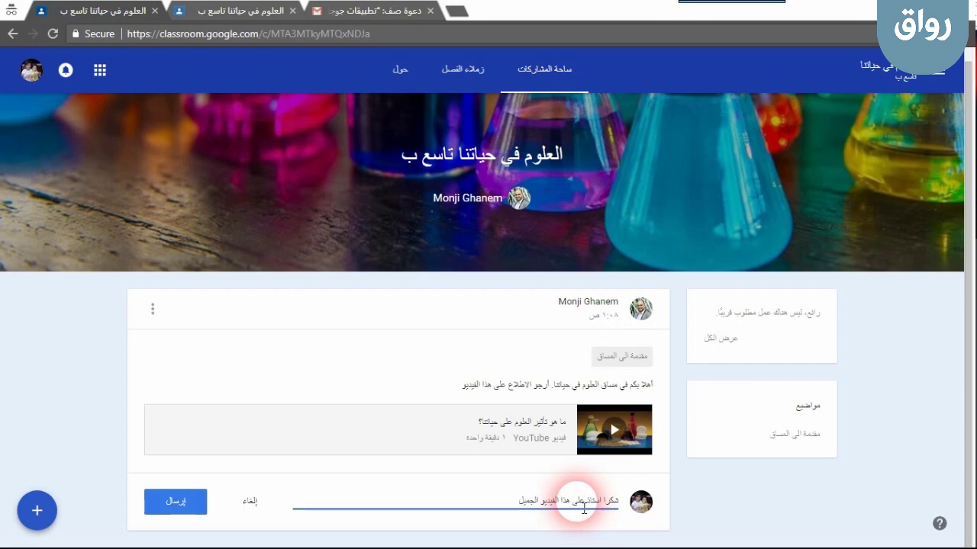
{"action": "left_click", "coordinate": [174, 504]}
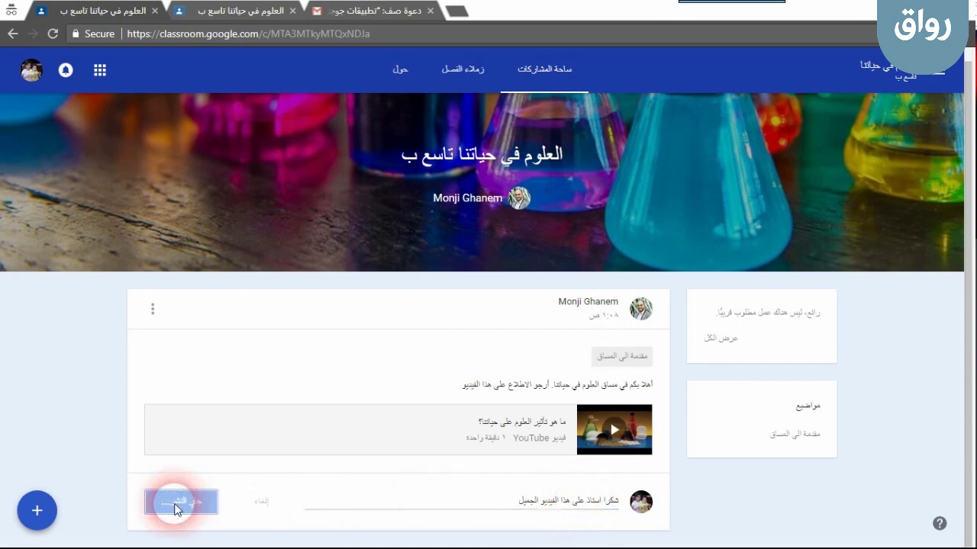
{"action": "scroll", "coordinate": [421, 467], "scroll_direction": "down", "scroll_amount": 1}
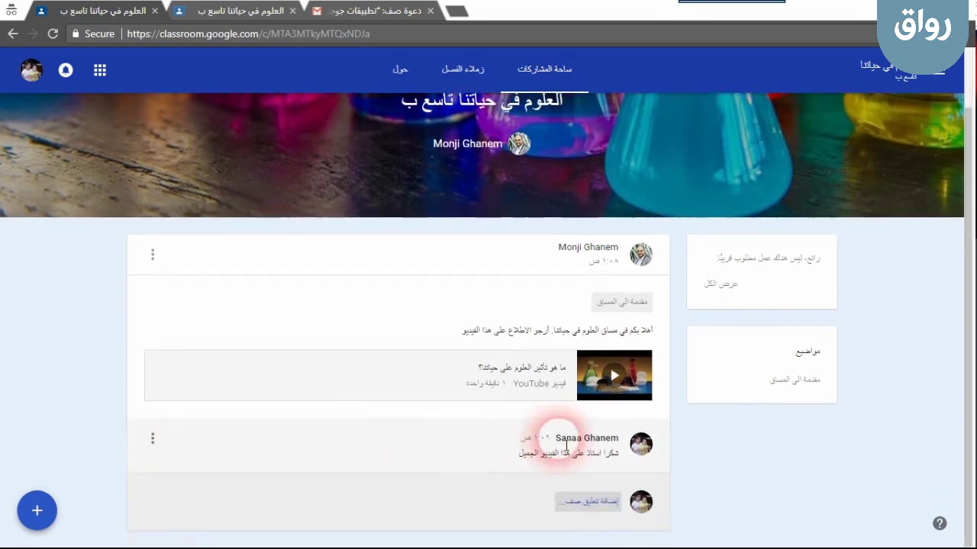
Switch back to the teacher's Classroom window and reload the class stream to view the comments on the announcement
{"action": "key", "text": "alt+Tab"}
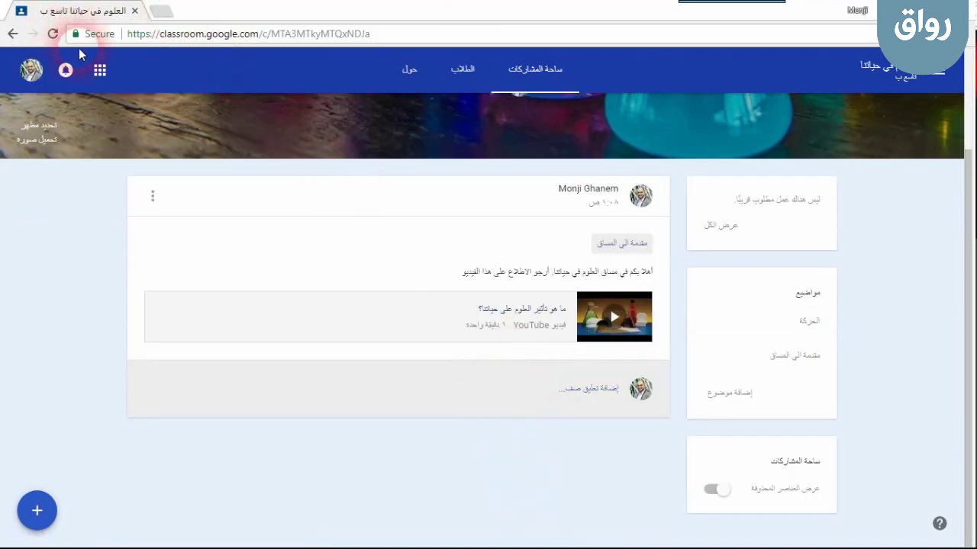
{"action": "left_click", "coordinate": [53, 34]}
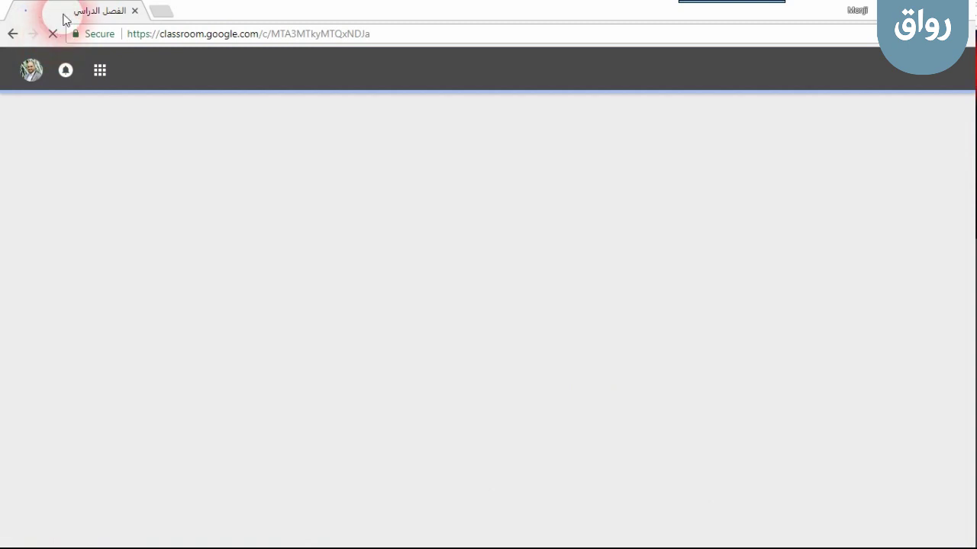
{"action": "scroll", "coordinate": [466, 330], "scroll_direction": "down", "scroll_amount": 2}
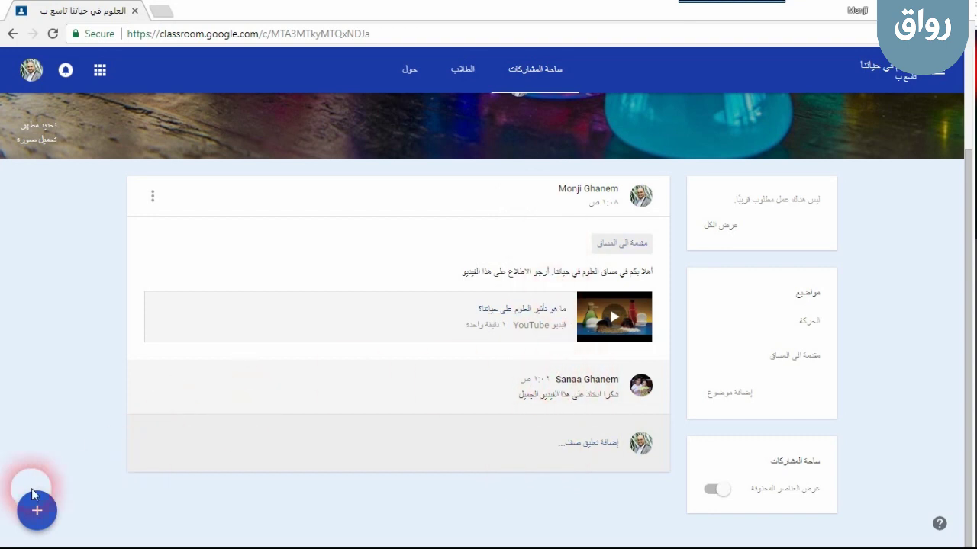
Start a new assignment for "العلوم في حياتنا تاسع ب" and review its student list, keeping "كل الطلاب" as the audience
{"action": "left_click", "coordinate": [32, 518]}
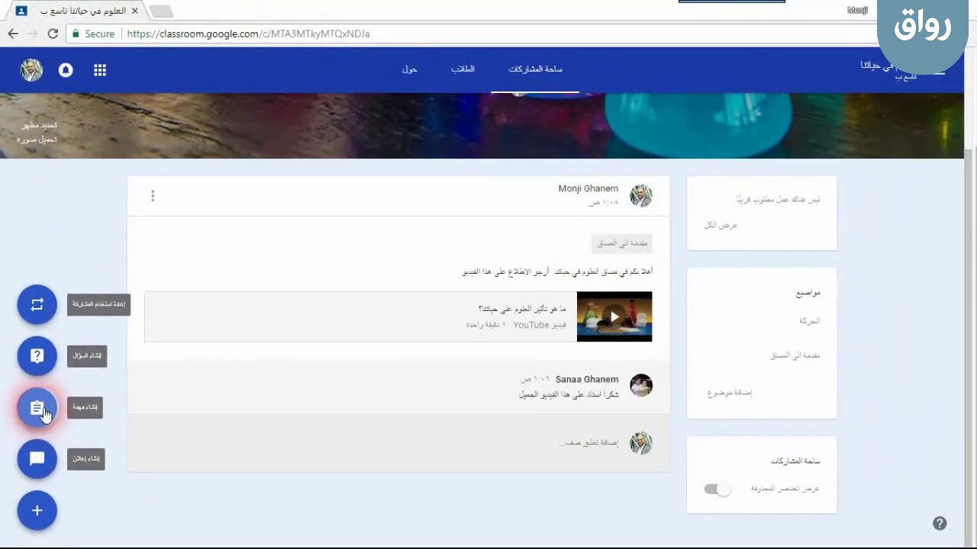
{"action": "left_click", "coordinate": [42, 412]}
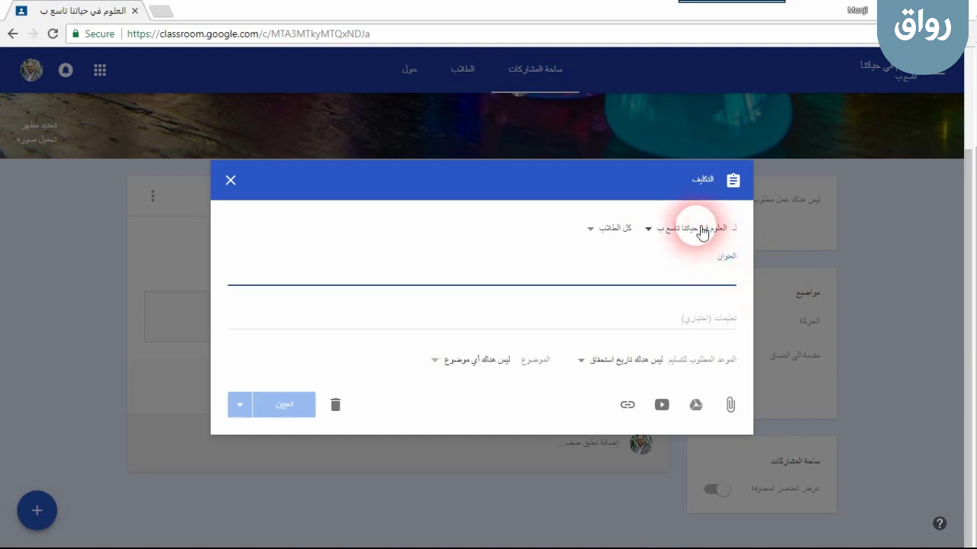
{"action": "left_click", "coordinate": [590, 228]}
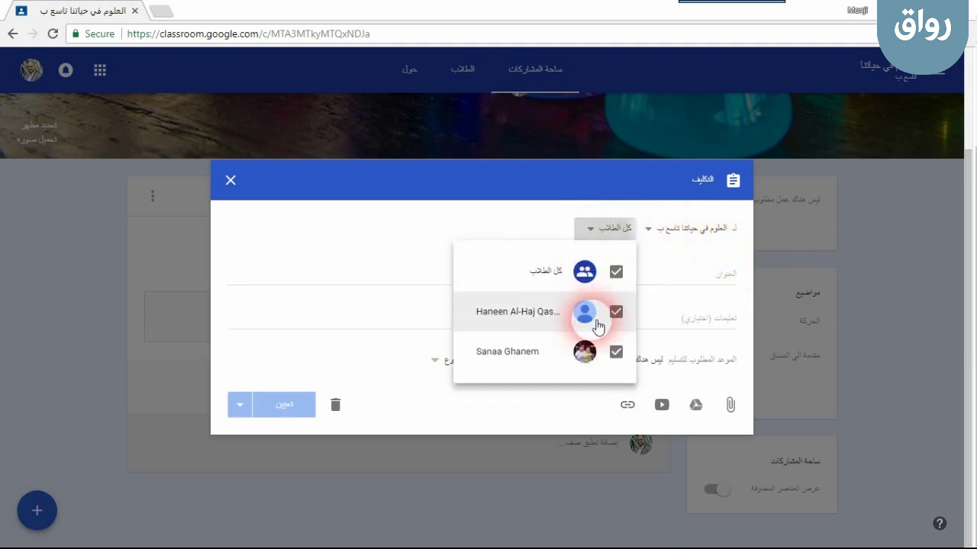
{"action": "left_click", "coordinate": [549, 226]}
Title the assignment "بحث صغير عن الحركة" and enter the instructions "البحث لا يتجاوز الصفحتين"
{"action": "left_click", "coordinate": [689, 279]}
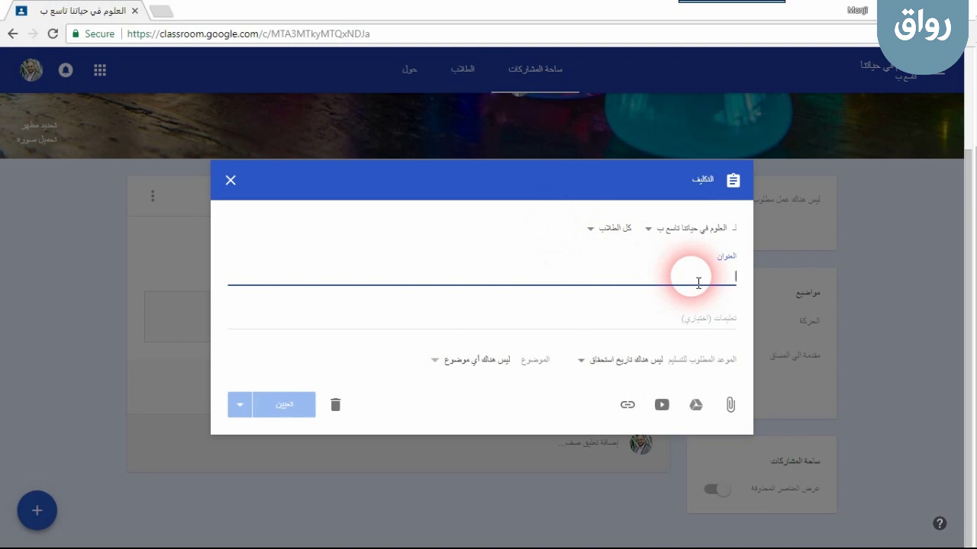
{"action": "type", "text": "ج"}
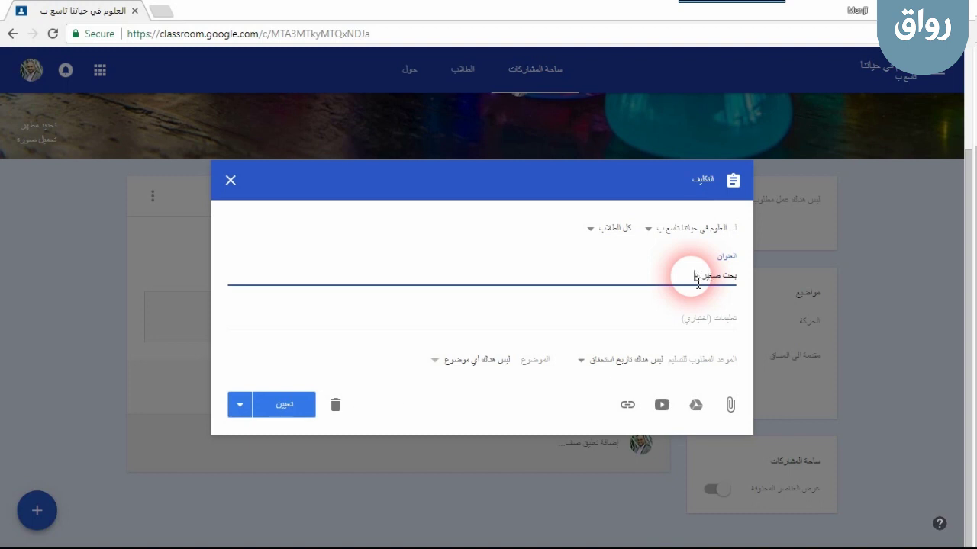
{"action": "type", "text": "حركة"}
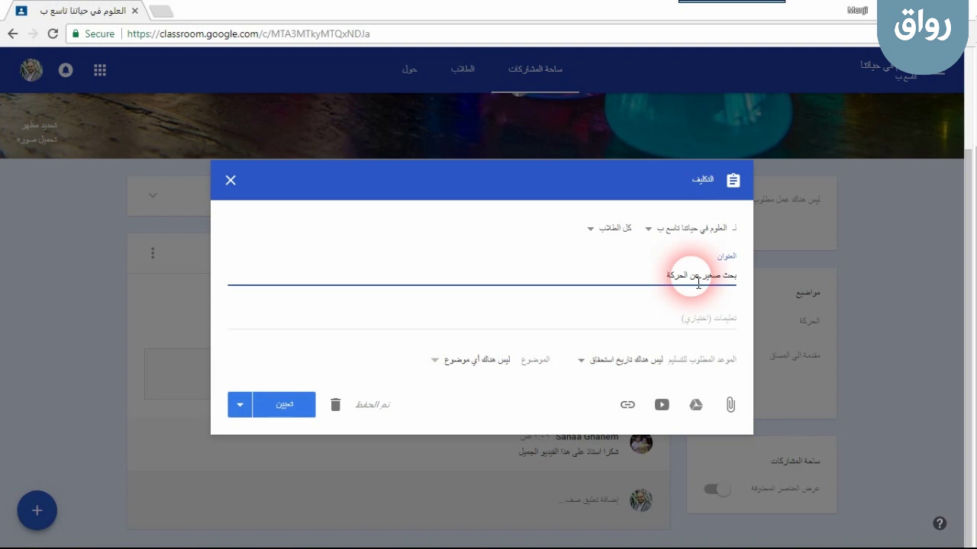
{"action": "left_click", "coordinate": [716, 333]}
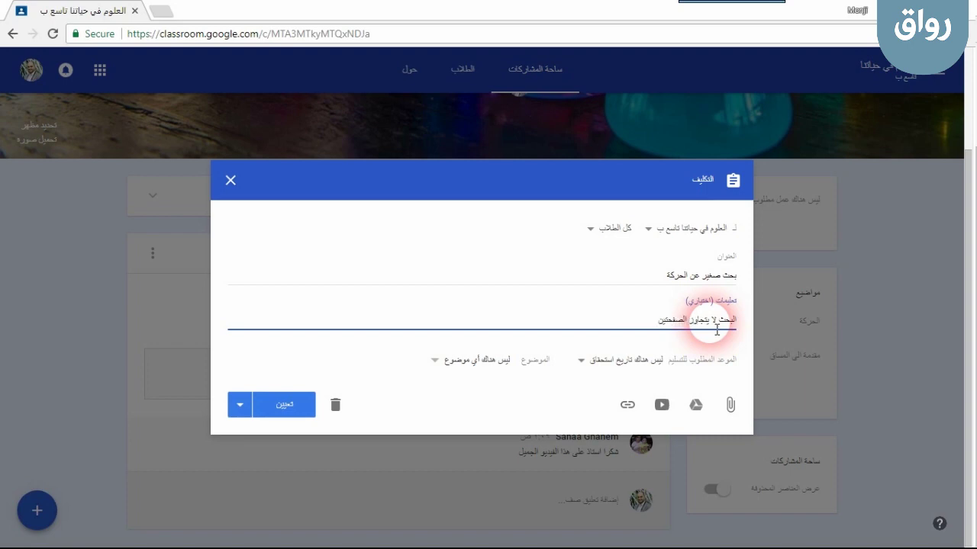
Set the assignment's due date to 20 January 2018 with a due time of 11:59 م
{"action": "left_click", "coordinate": [590, 366]}
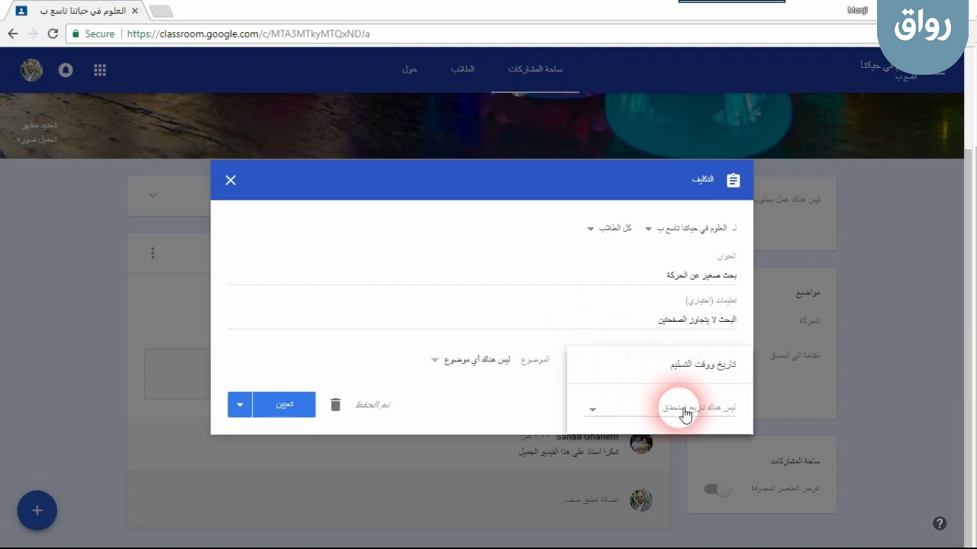
{"action": "left_click", "coordinate": [685, 414]}
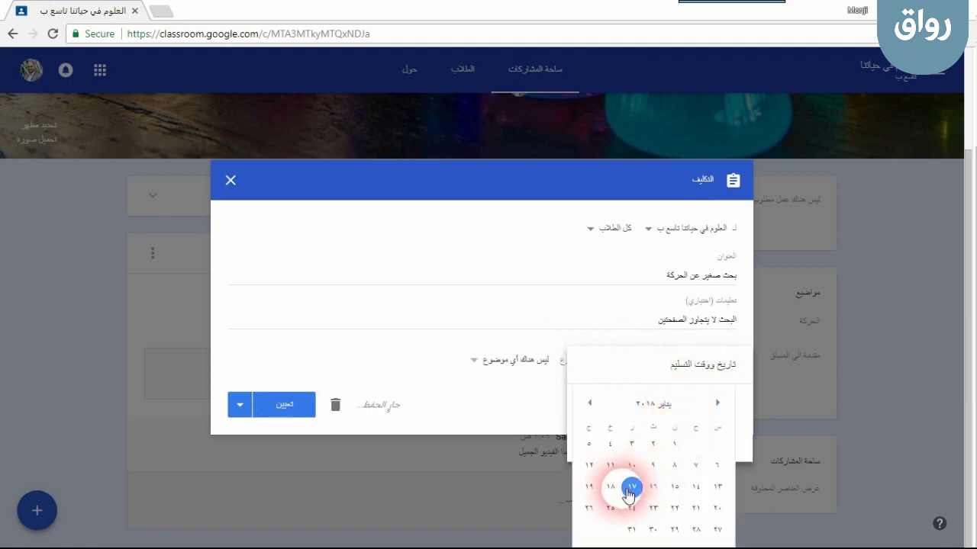
{"action": "left_click", "coordinate": [718, 508]}
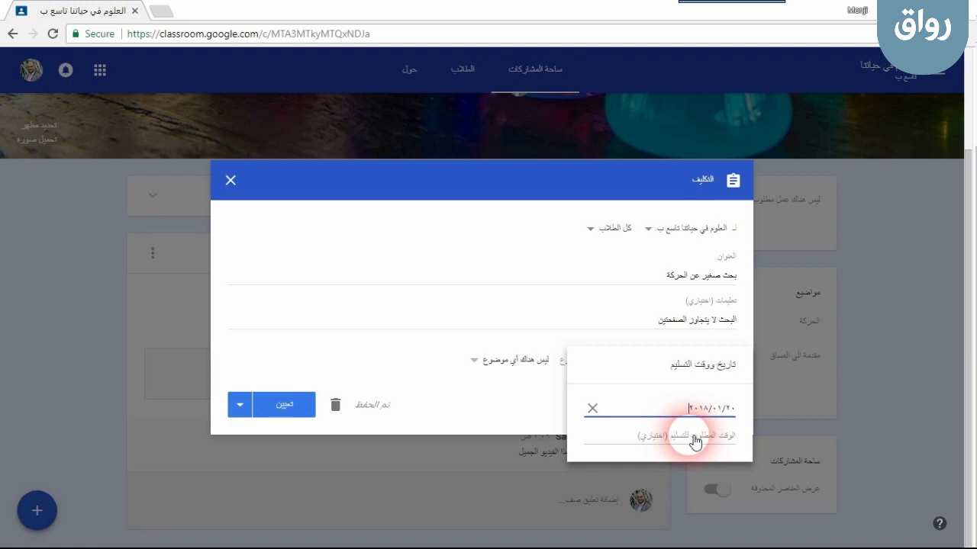
{"action": "left_click", "coordinate": [694, 441]}
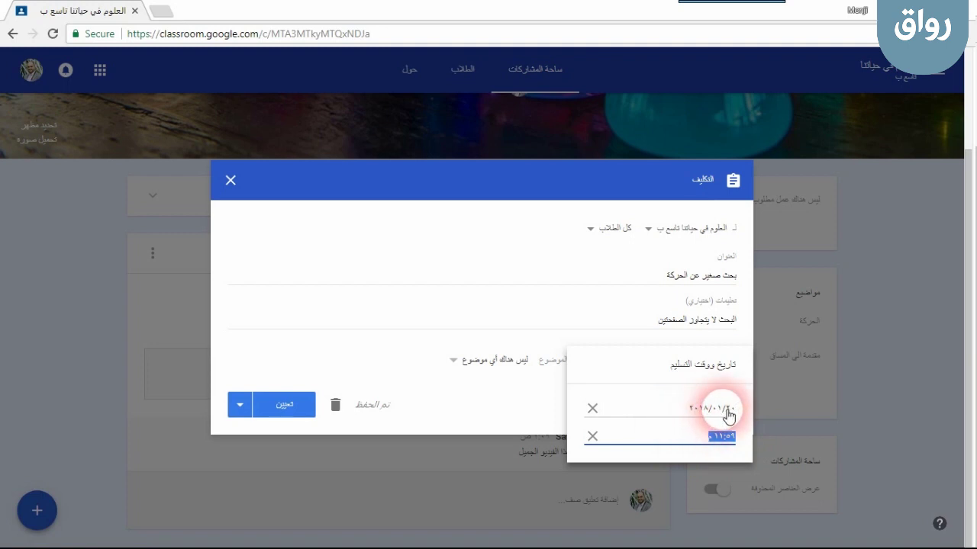
{"action": "left_click", "coordinate": [543, 412]}
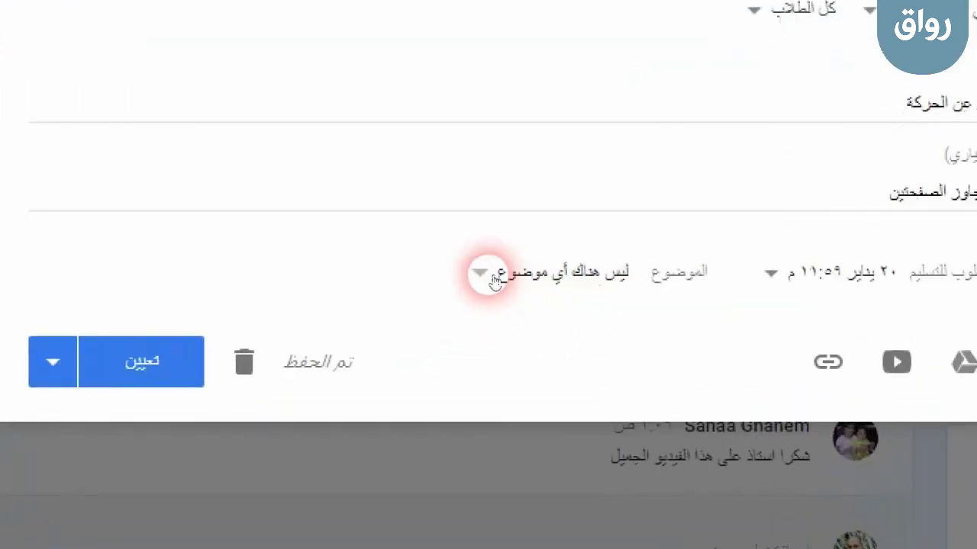
File the assignment under the existing topic "الحركة" and assign it to the class immediately
{"action": "left_click", "coordinate": [488, 275]}
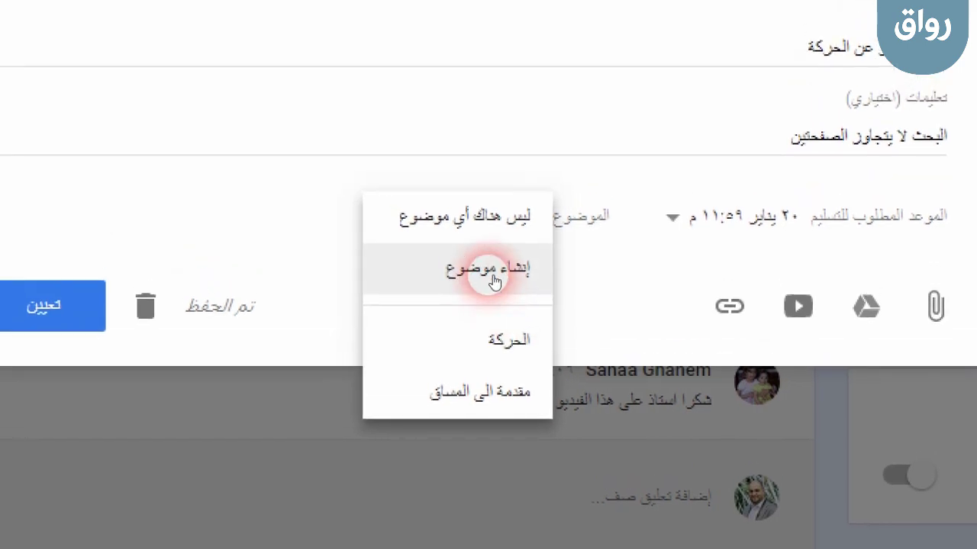
{"action": "left_click", "coordinate": [493, 337]}
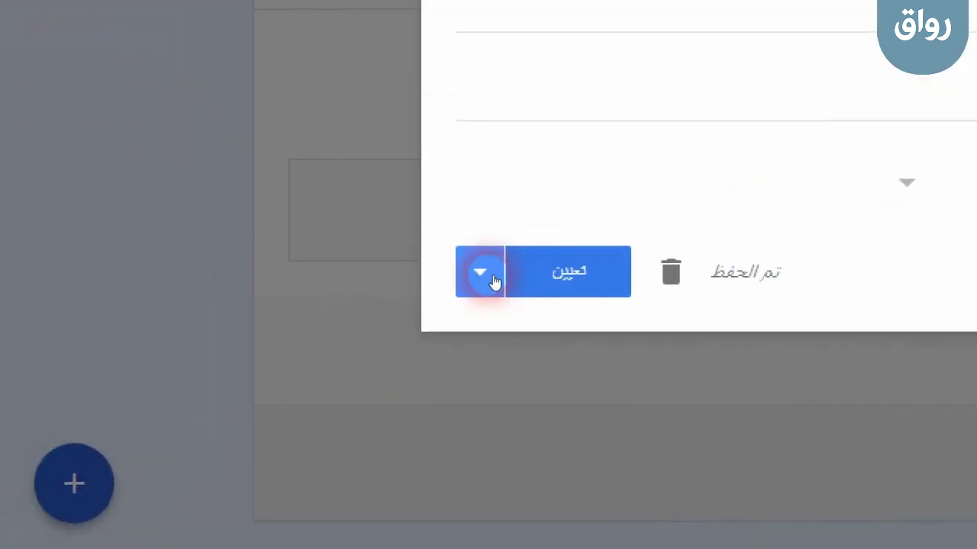
{"action": "left_click", "coordinate": [240, 404]}
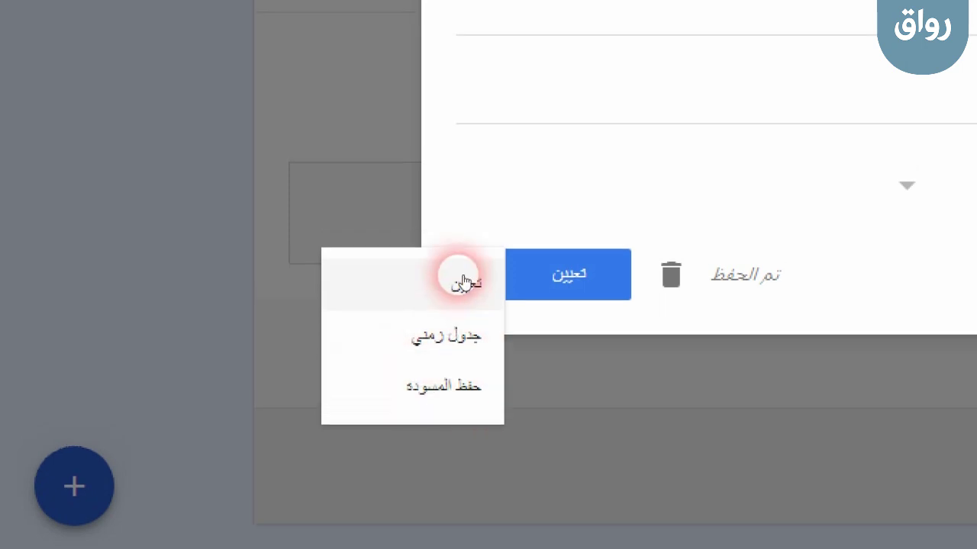
{"action": "left_click", "coordinate": [560, 282]}
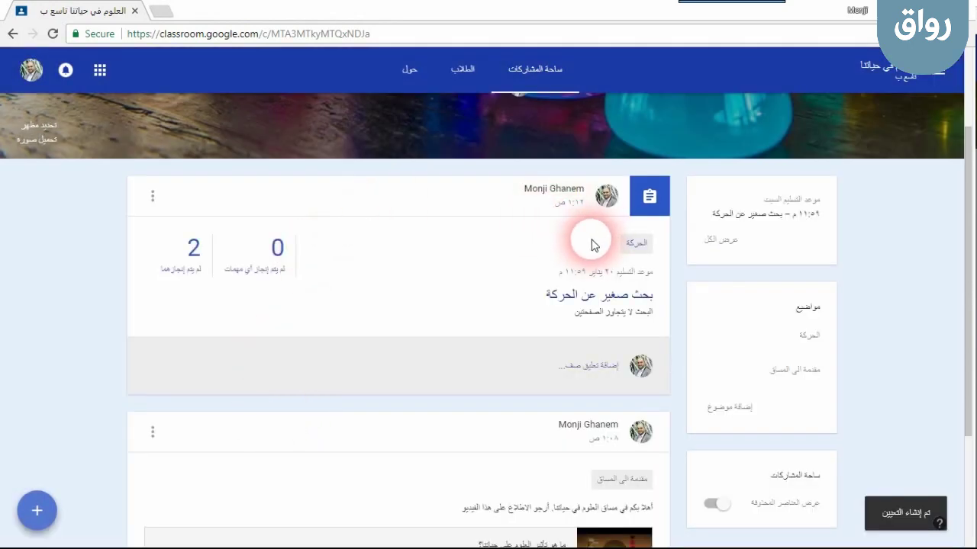
Examine the posted assignment's topic, due date and instructions in the stream, along with its entry among the upcoming work
{"action": "key", "text": "ctrl+plus"}
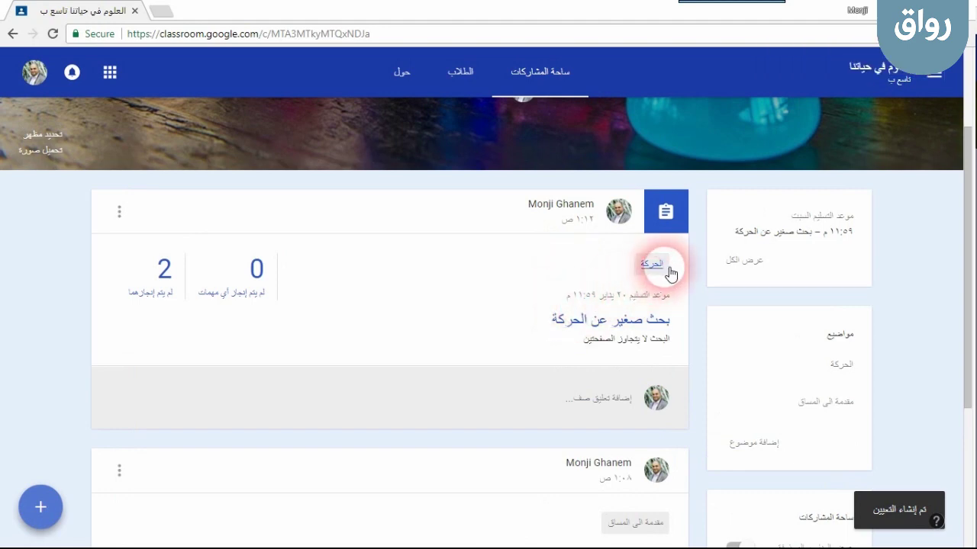
{"action": "left_click", "coordinate": [665, 221]}
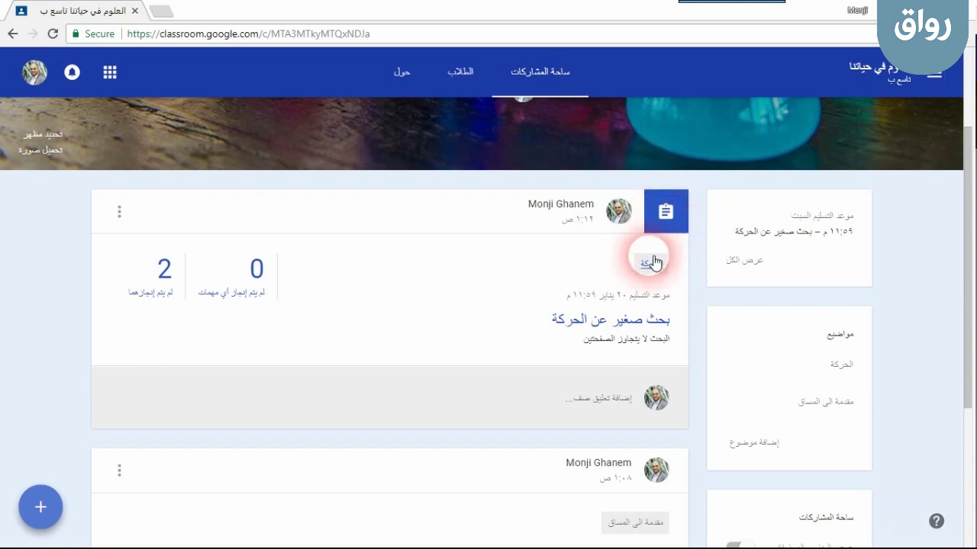
{"action": "left_click", "coordinate": [660, 300]}
{"action": "left_click_drag", "start_coordinate": [661, 303], "coordinate": [589, 295]}
{"action": "left_click", "coordinate": [597, 300]}
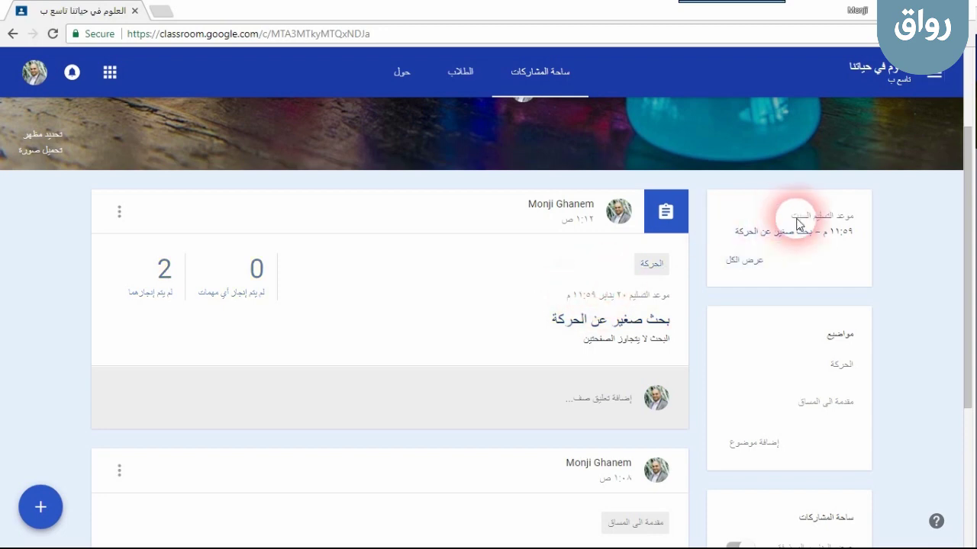
{"action": "left_click", "coordinate": [851, 227]}
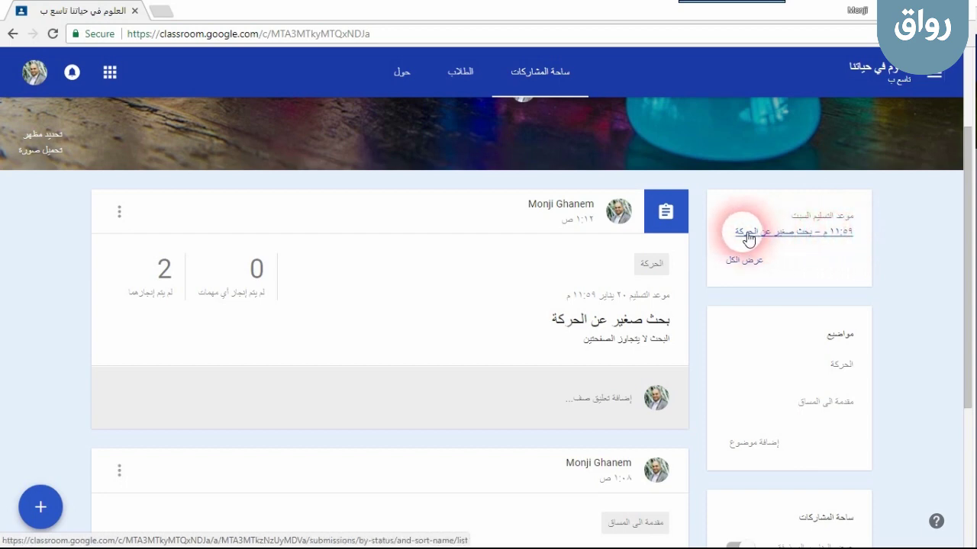
{"action": "left_click_drag", "start_coordinate": [665, 343], "coordinate": [571, 345]}
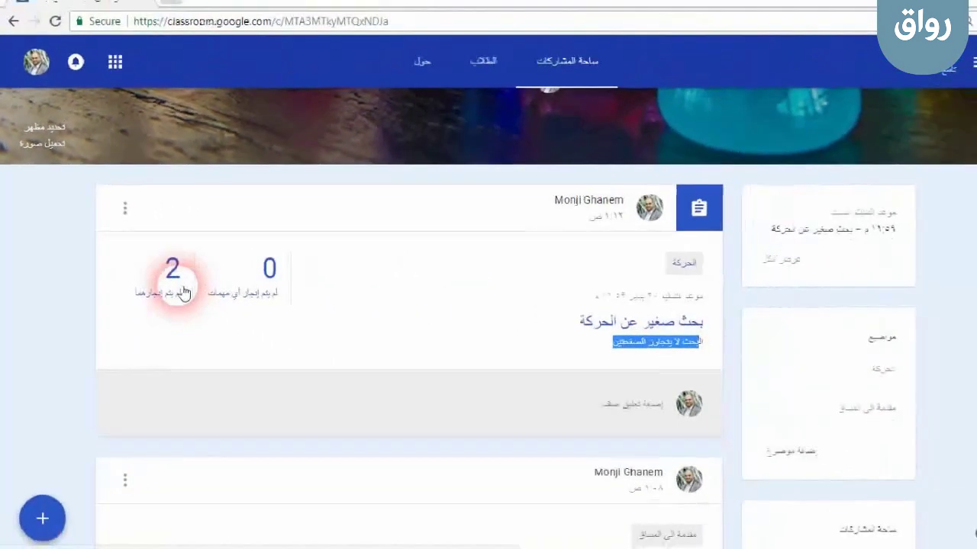
Review the students' work for "بحث صغير عن الحركة" by completion status, and return to the class
{"action": "left_click", "coordinate": [330, 275]}
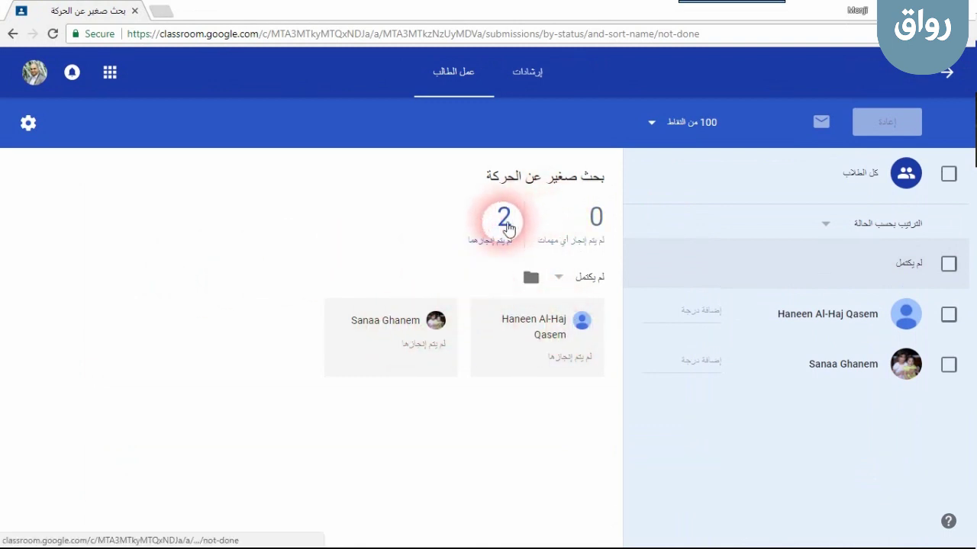
{"action": "left_click", "coordinate": [593, 220]}
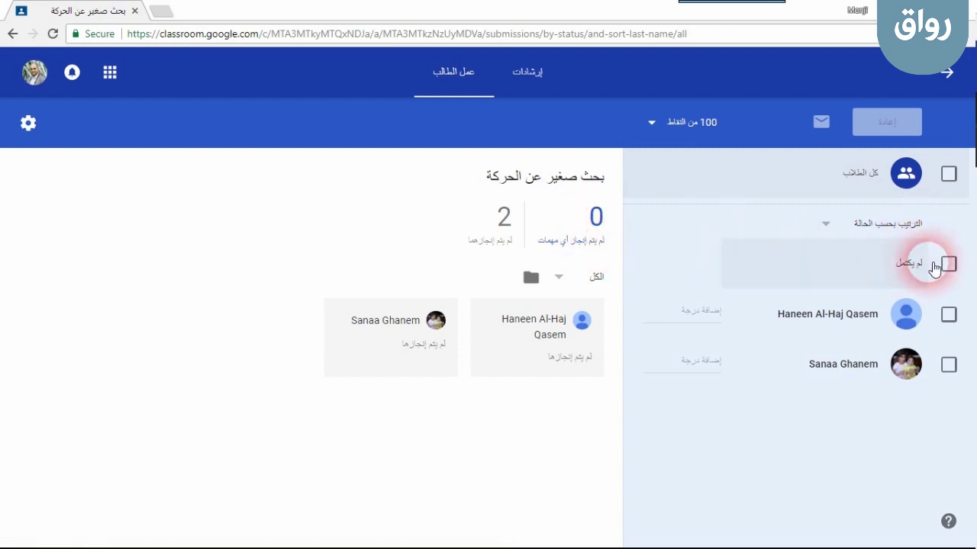
{"action": "left_click", "coordinate": [504, 224]}
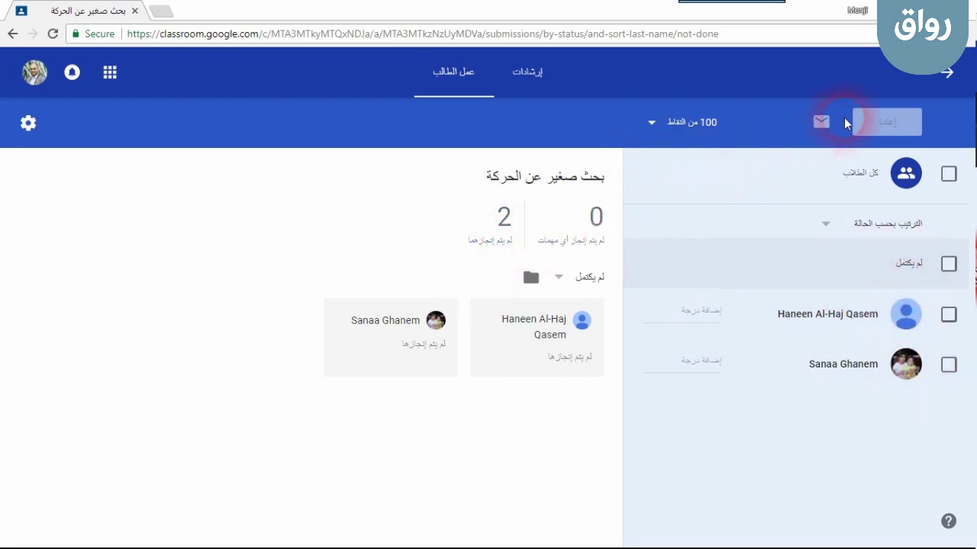
{"action": "left_click", "coordinate": [948, 73]}
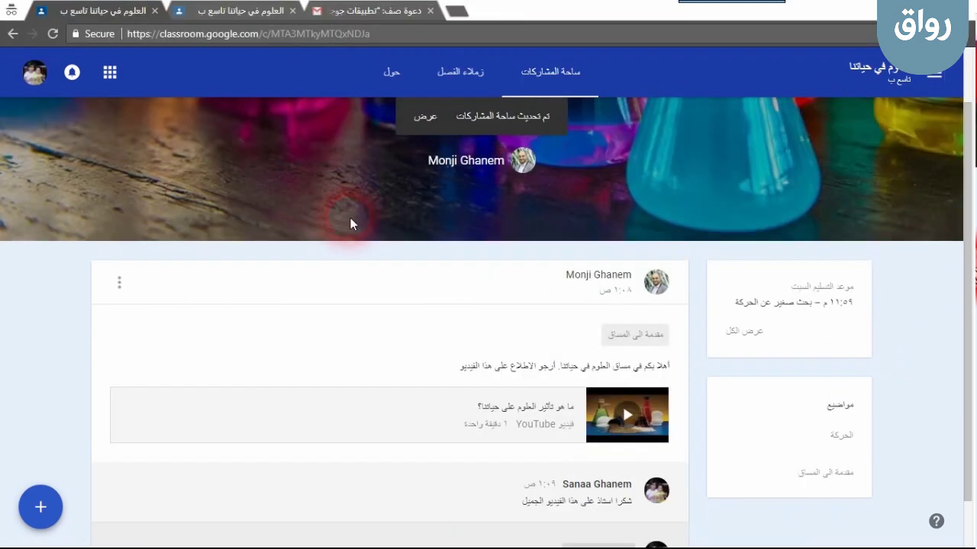
In the student's Classroom window, show the updated stream and open the assignment "بحث صغير عن الحركة"
{"action": "left_click", "coordinate": [427, 119]}
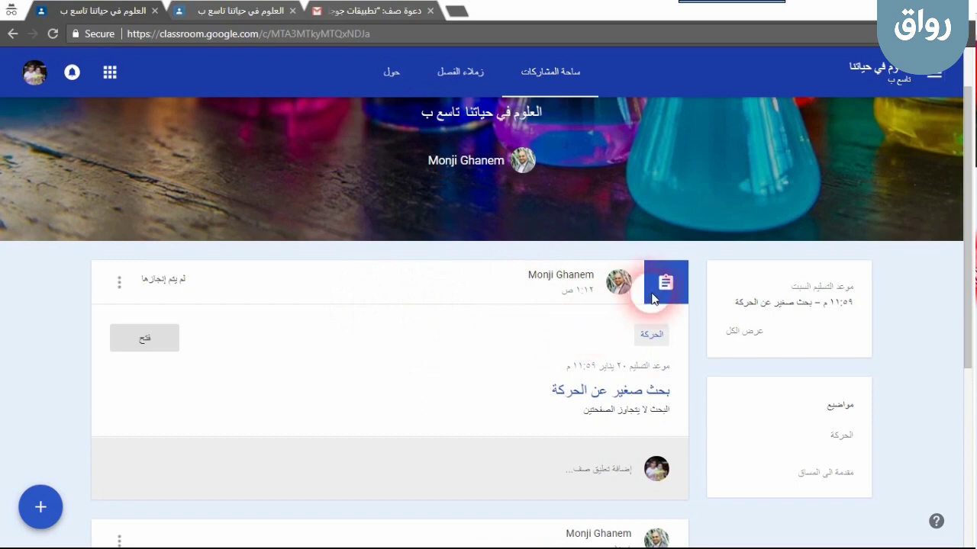
{"action": "scroll", "coordinate": [595, 415], "scroll_direction": "down", "scroll_amount": 1}
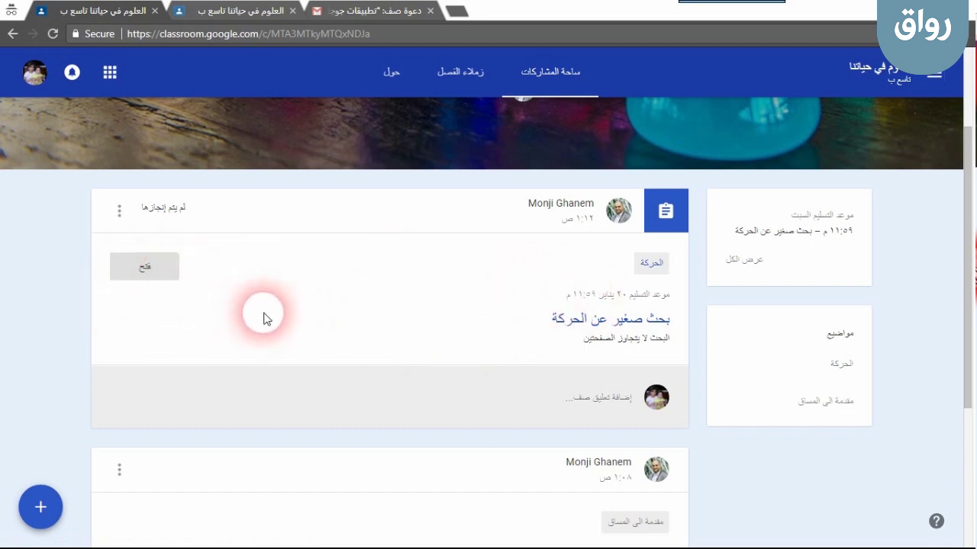
{"action": "left_click", "coordinate": [151, 270]}
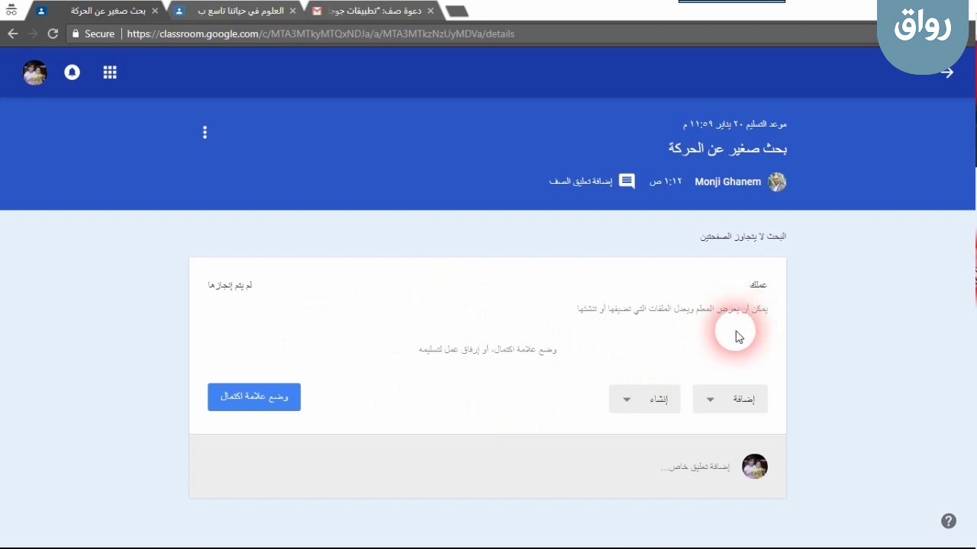
Review the sources for adding work to the assignment, and create a new Google Docs document (المستندات) as its attachment
{"action": "left_click", "coordinate": [712, 402]}
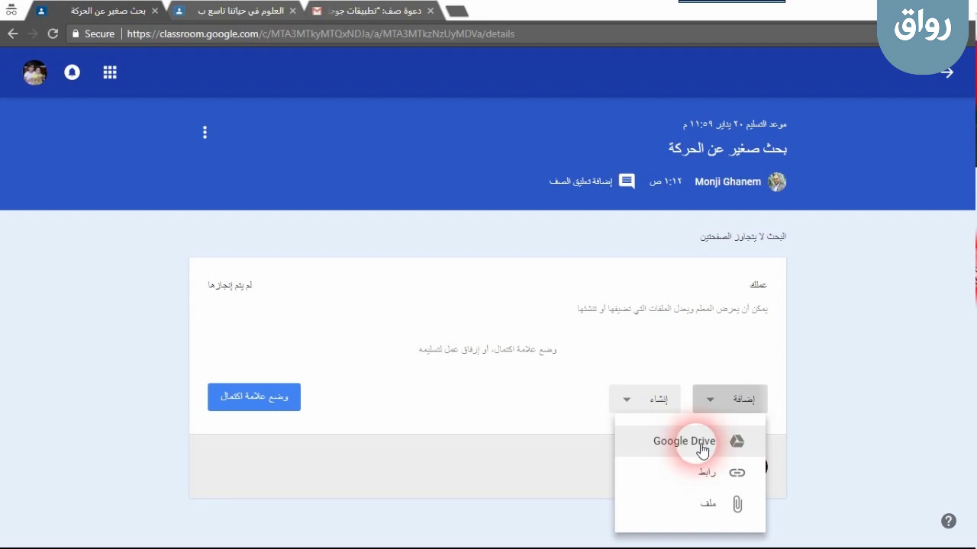
{"action": "left_click", "coordinate": [595, 359]}
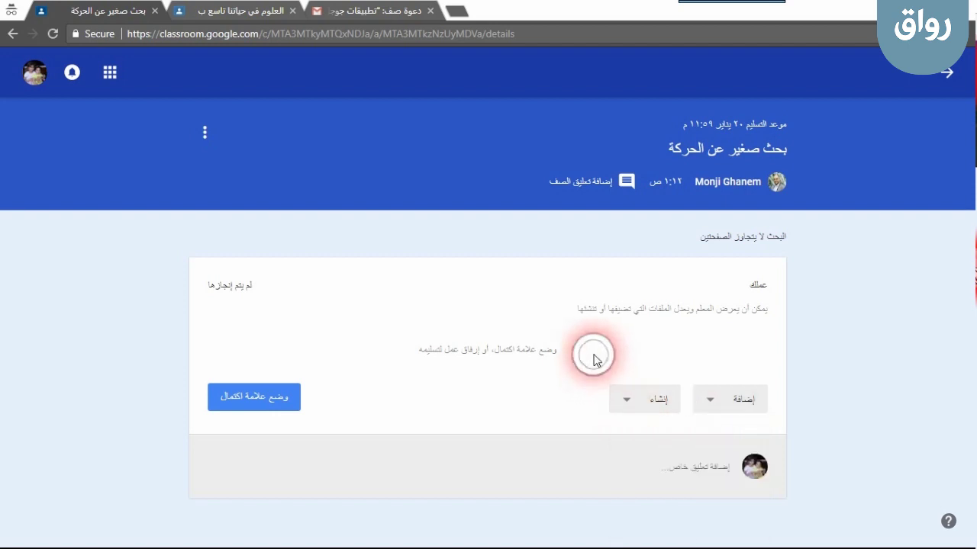
{"action": "left_click", "coordinate": [628, 403]}
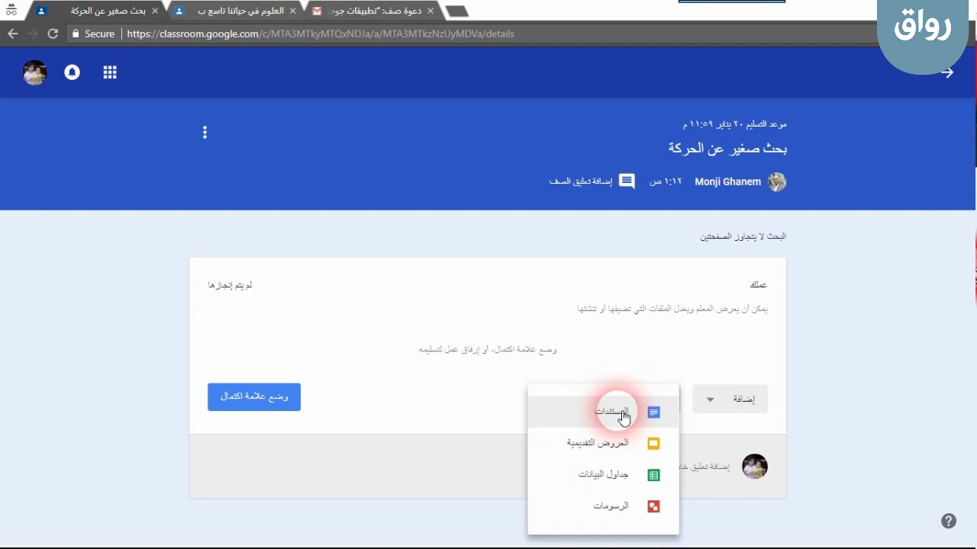
{"action": "left_click", "coordinate": [622, 414]}
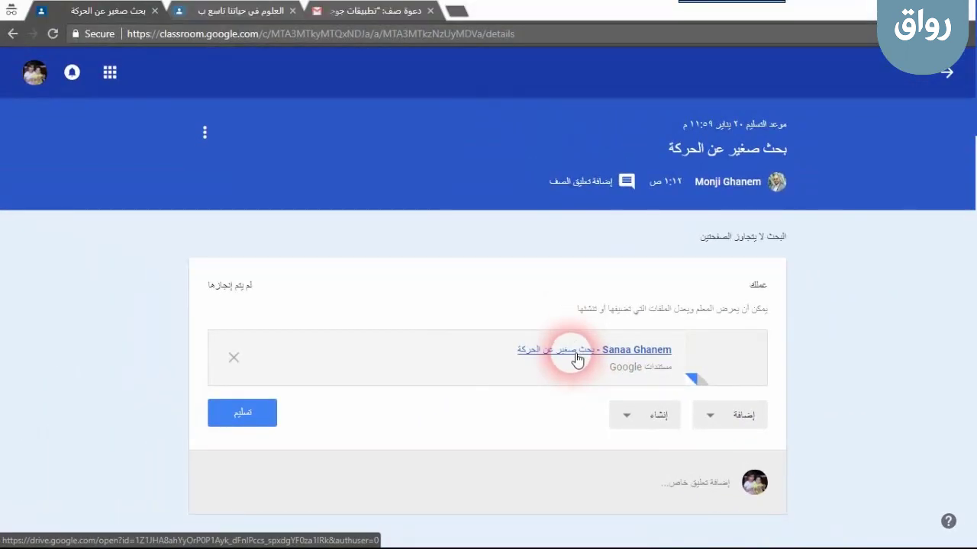
Open the attached document, fill it with nine lines repeating "مكيبت ل بيلكن يمبلميب سلكميسن لكمسيتب كملتتسيب", and close it
{"action": "left_click", "coordinate": [576, 357]}
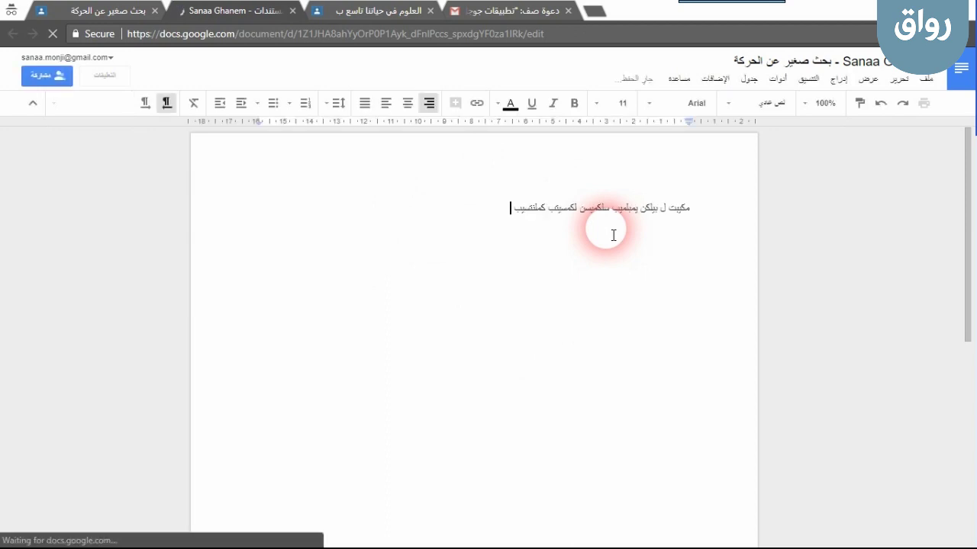
{"action": "triple_click", "coordinate": [612, 235]}
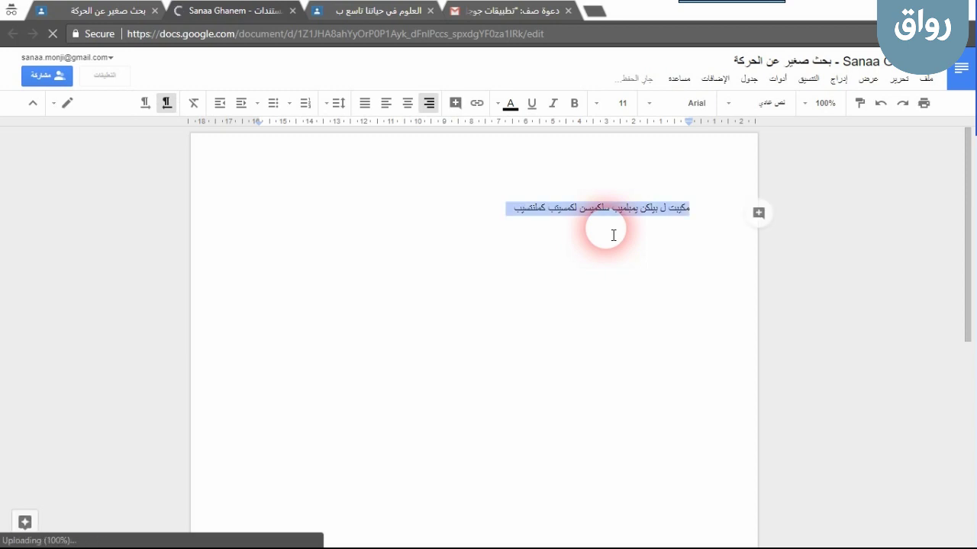
{"action": "key", "text": "ctrl+c"}
{"action": "key", "text": "ctrl+v"}
{"action": "key", "text": "ctrl+v"}
{"action": "key", "text": "ctrl+v"}
{"action": "key", "text": "ctrl+v"}
{"action": "key", "text": "ctrl+v"}
{"action": "key", "text": "ctrl+v"}
{"action": "key", "text": "ctrl+v"}
{"action": "key", "text": "ctrl+v"}
{"action": "key", "text": "ctrl+v"}
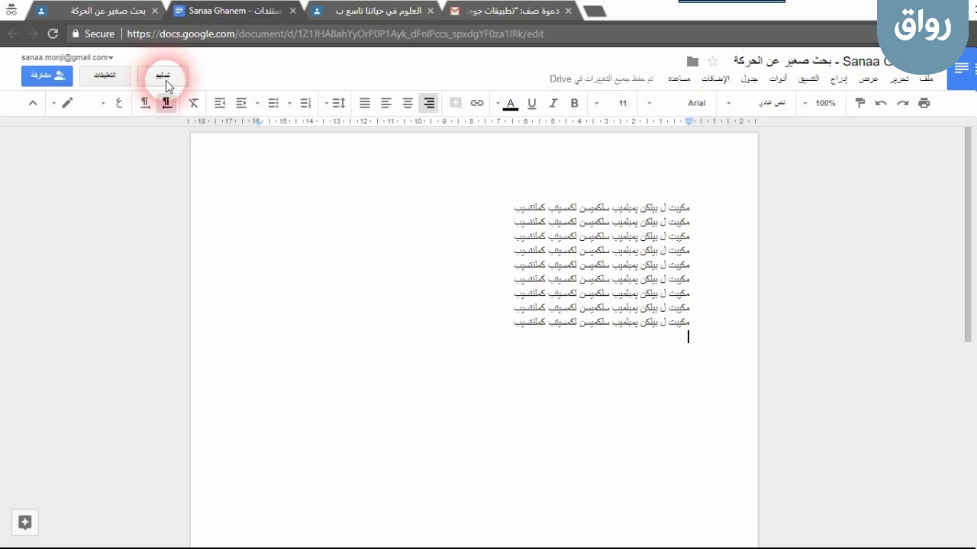
{"action": "left_click", "coordinate": [293, 10]}
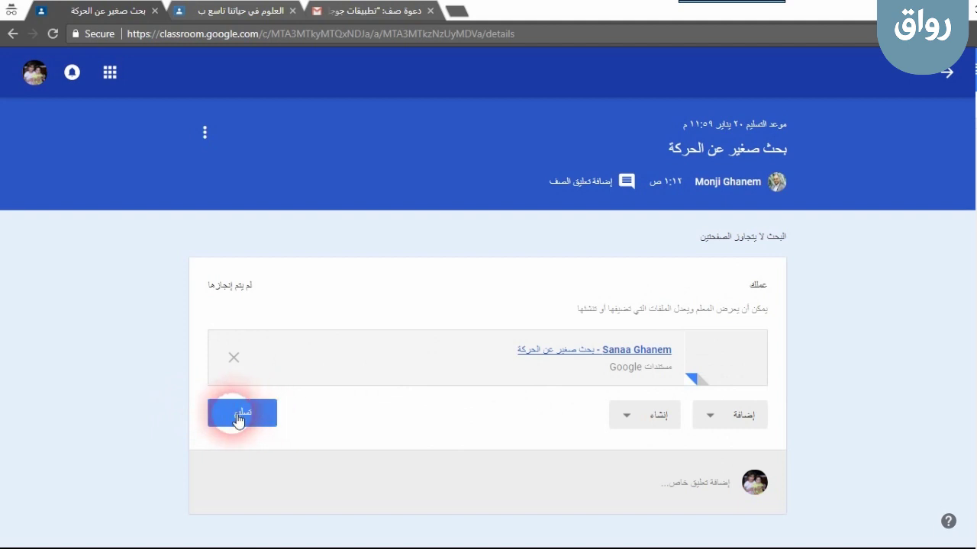
Check the completion status of the student's work and the other file types that can be created for it
{"action": "triple_click", "coordinate": [252, 287]}
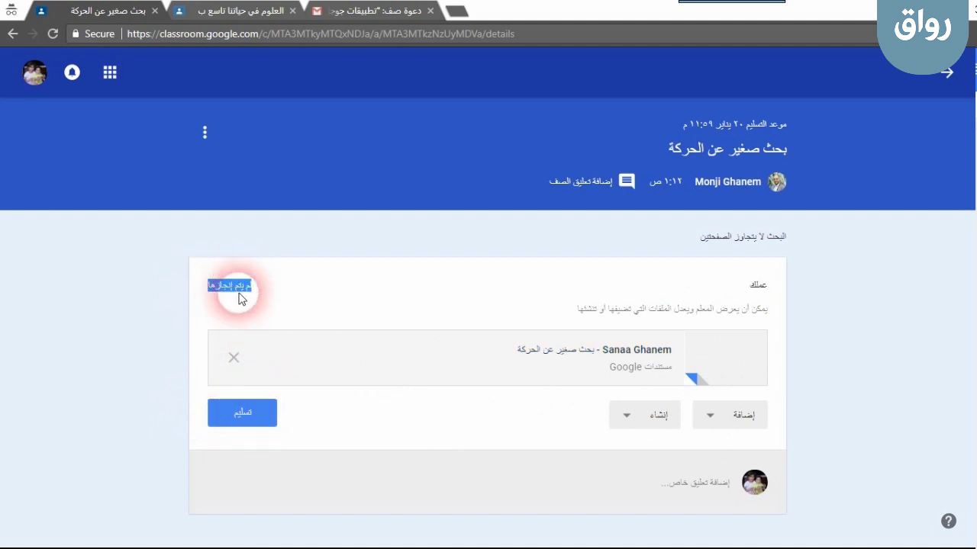
{"action": "left_click", "coordinate": [244, 304]}
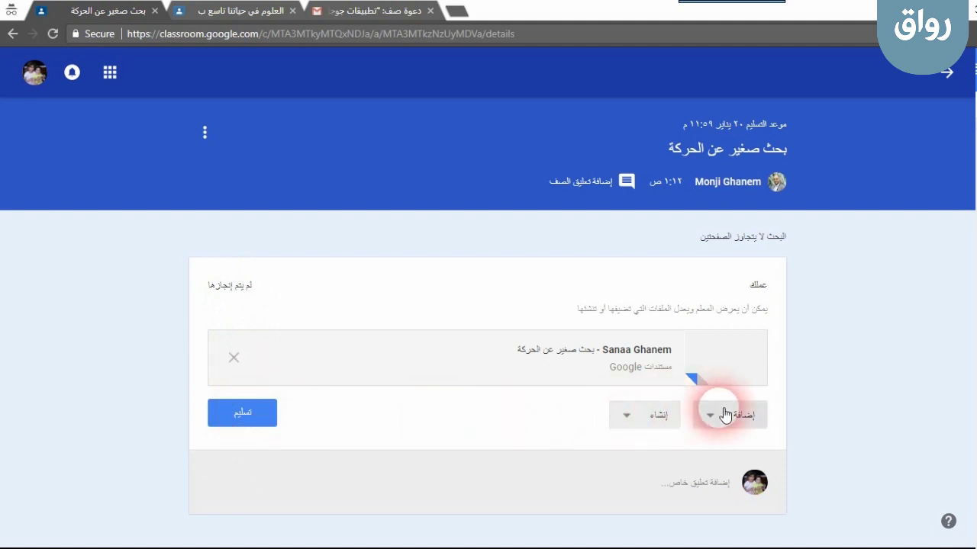
{"action": "left_click", "coordinate": [622, 424]}
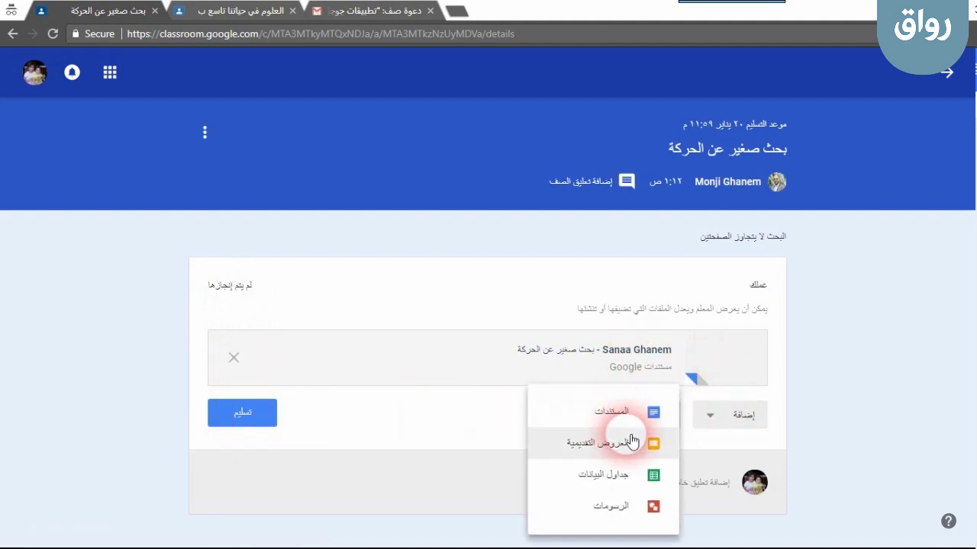
{"action": "left_click", "coordinate": [480, 420]}
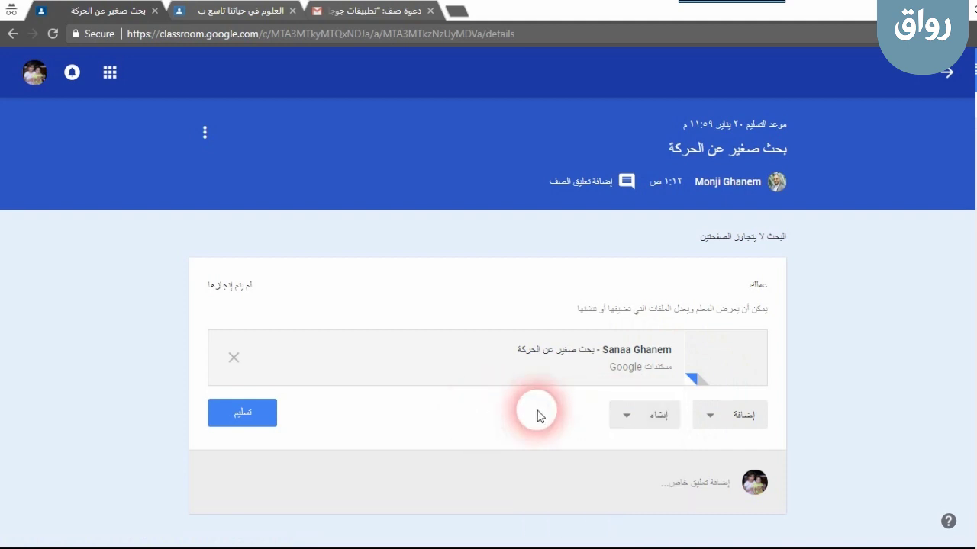
Submit the attached document for the assignment "بحث صغير عن الحركة" and confirm the submission
{"action": "left_click", "coordinate": [241, 422]}
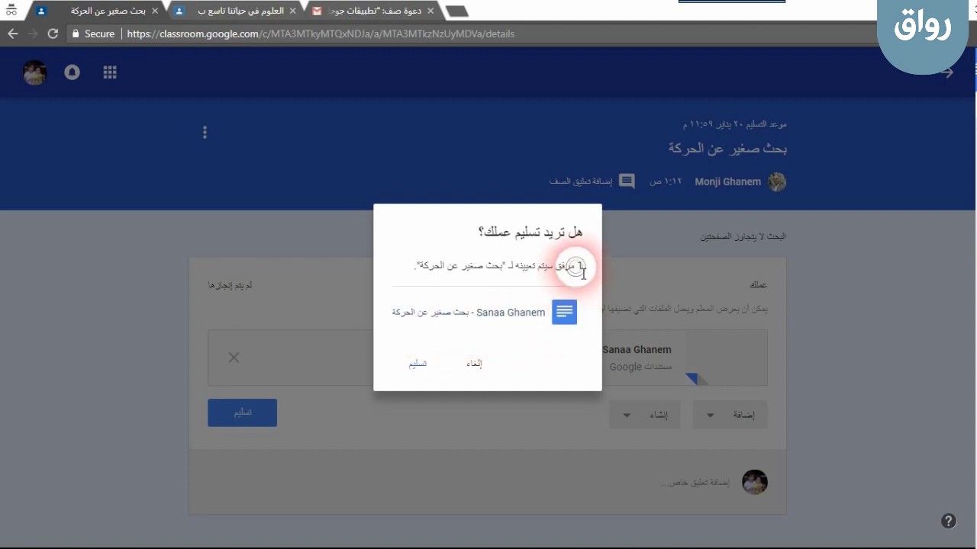
{"action": "left_click_drag", "start_coordinate": [576, 267], "coordinate": [589, 273]}
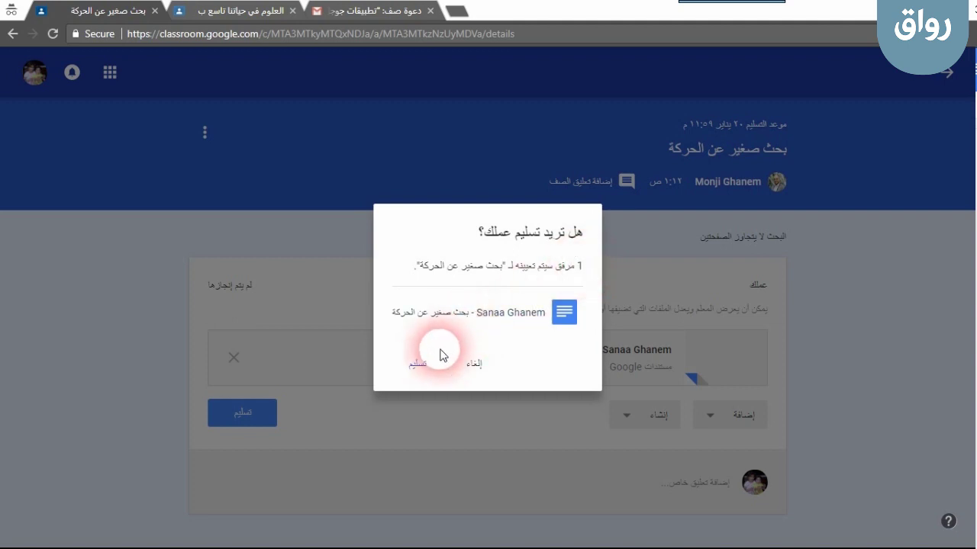
{"action": "left_click", "coordinate": [422, 366]}
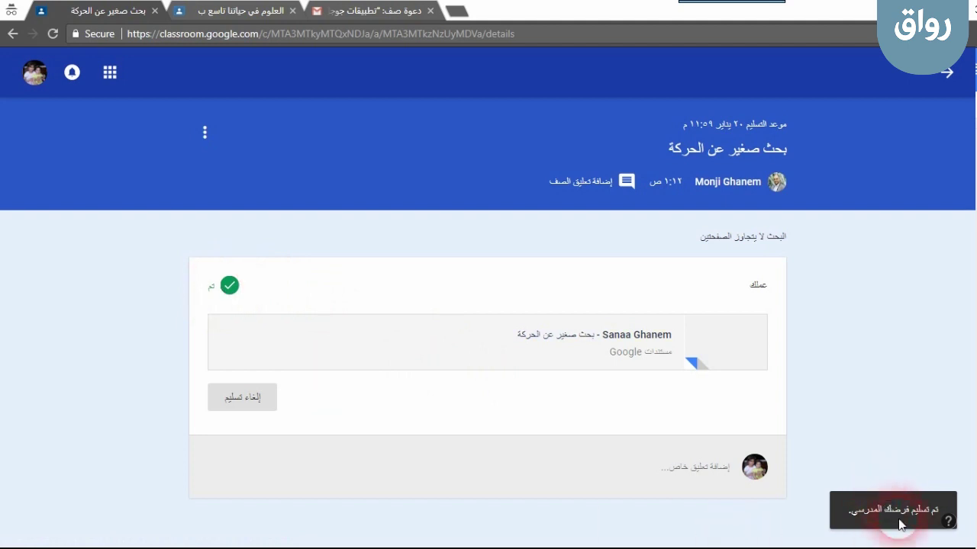
{"action": "left_click", "coordinate": [859, 520]}
In the teacher's Classroom window, view the completed submissions (تم إنجازها) of the motion assignment and open the student's document
{"action": "left_click", "coordinate": [518, 384]}
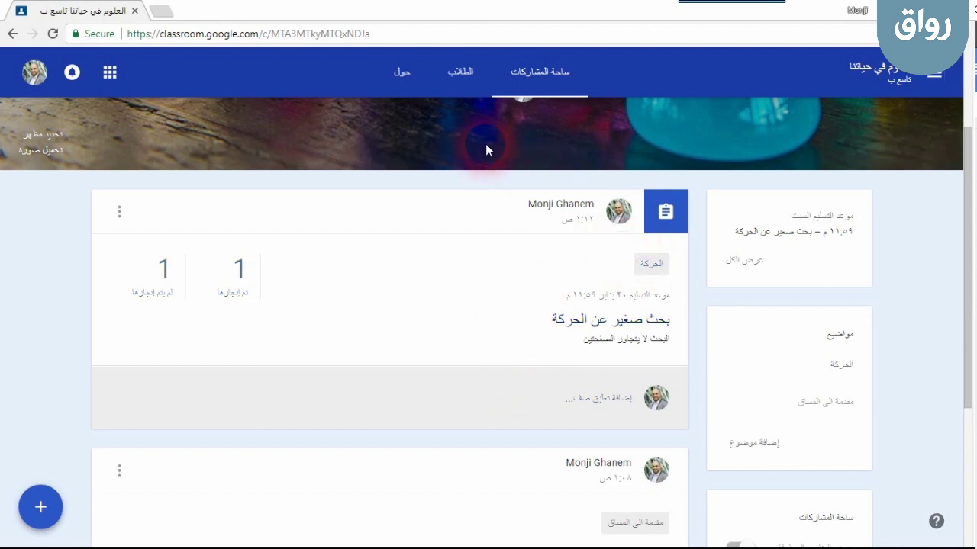
{"action": "left_click", "coordinate": [195, 197]}
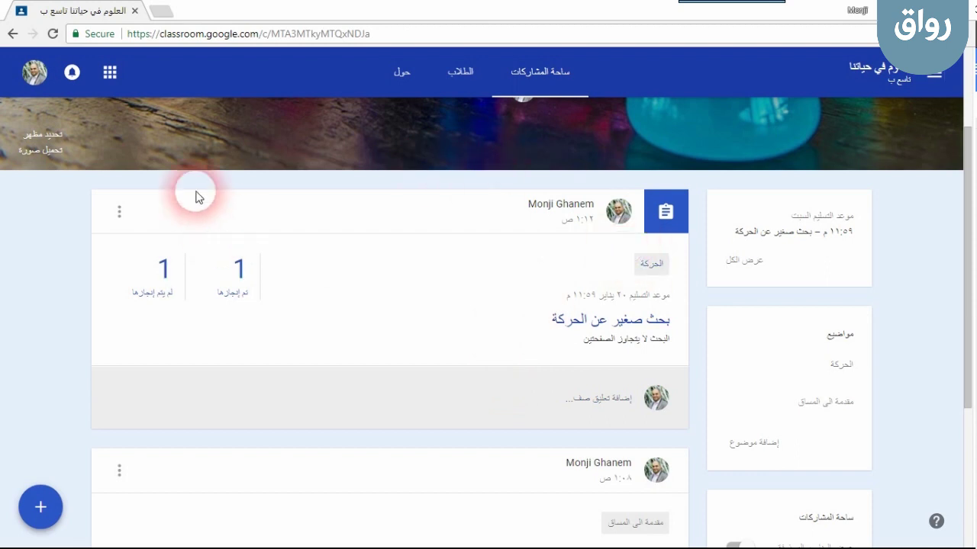
{"action": "left_click", "coordinate": [243, 278]}
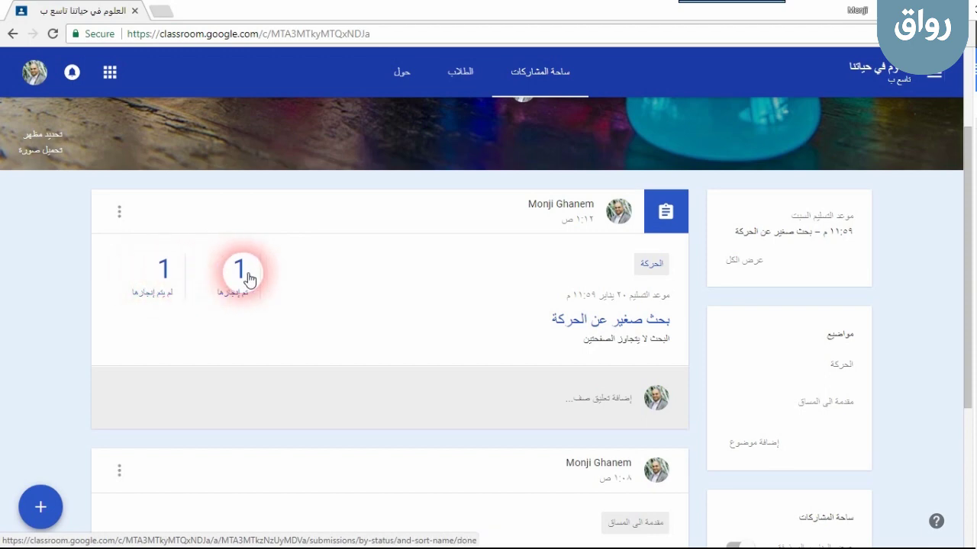
{"action": "left_click", "coordinate": [246, 280]}
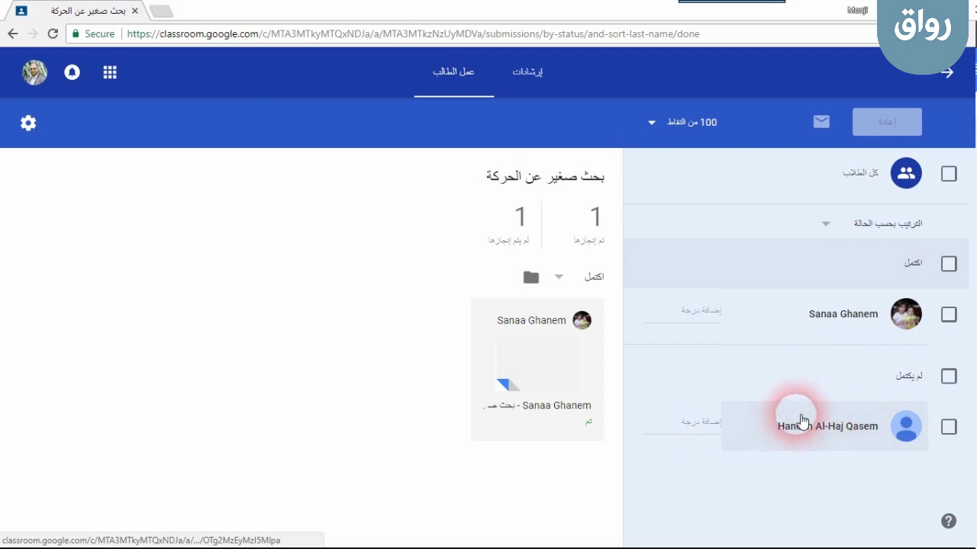
{"action": "left_click", "coordinate": [535, 366]}
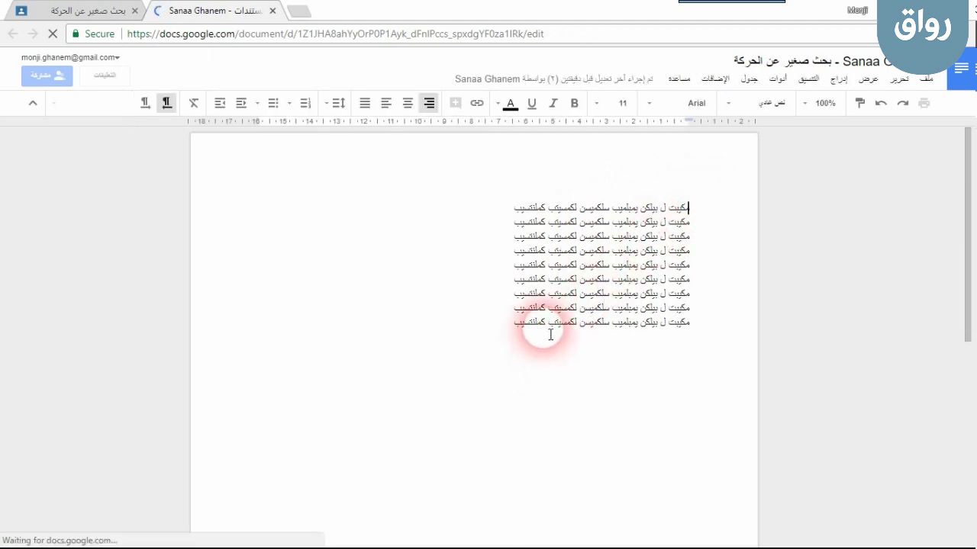
Post a comment on all nine lines of the document asking the student "ما هذا" by name, and close the document
{"action": "left_click_drag", "start_coordinate": [505, 330], "coordinate": [686, 213]}
{"action": "right_click", "coordinate": [683, 212]}
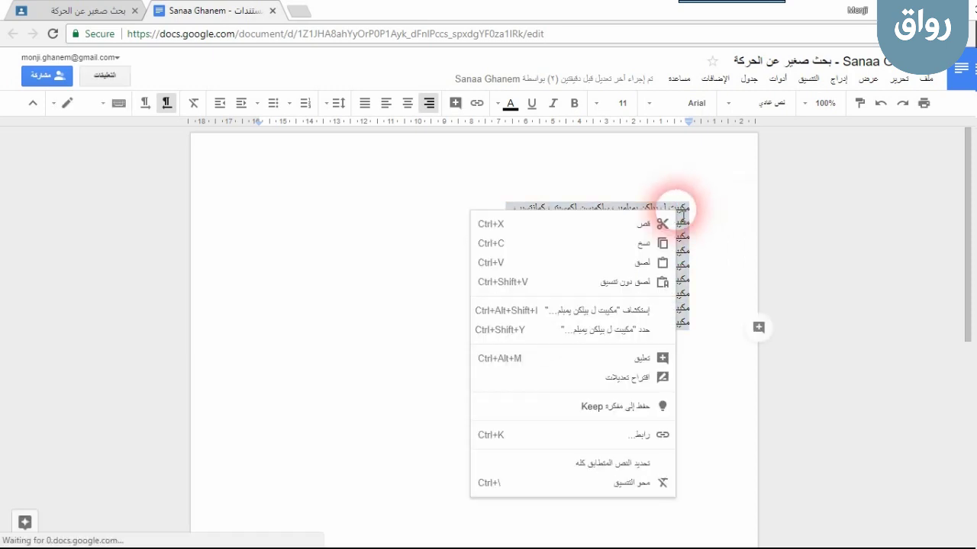
{"action": "left_click", "coordinate": [645, 364]}
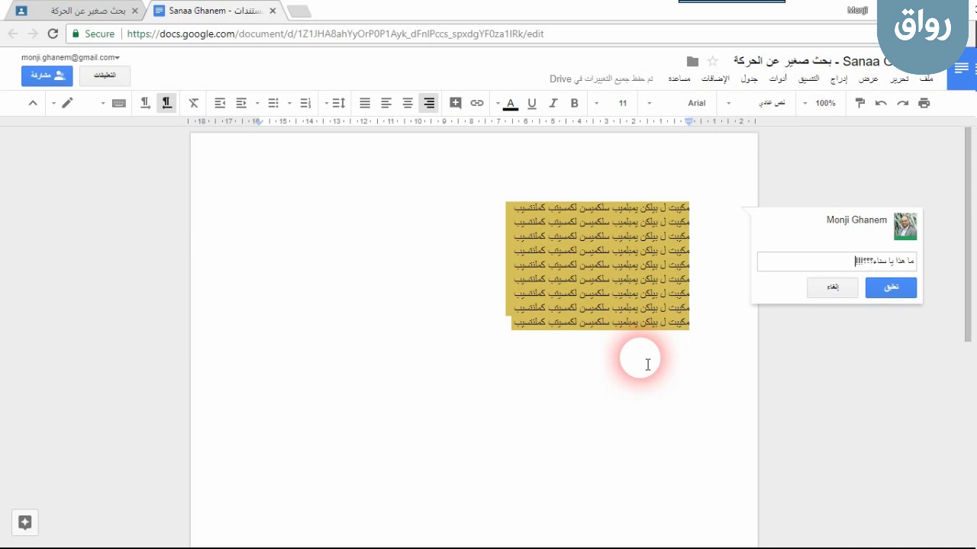
{"action": "left_click", "coordinate": [889, 288]}
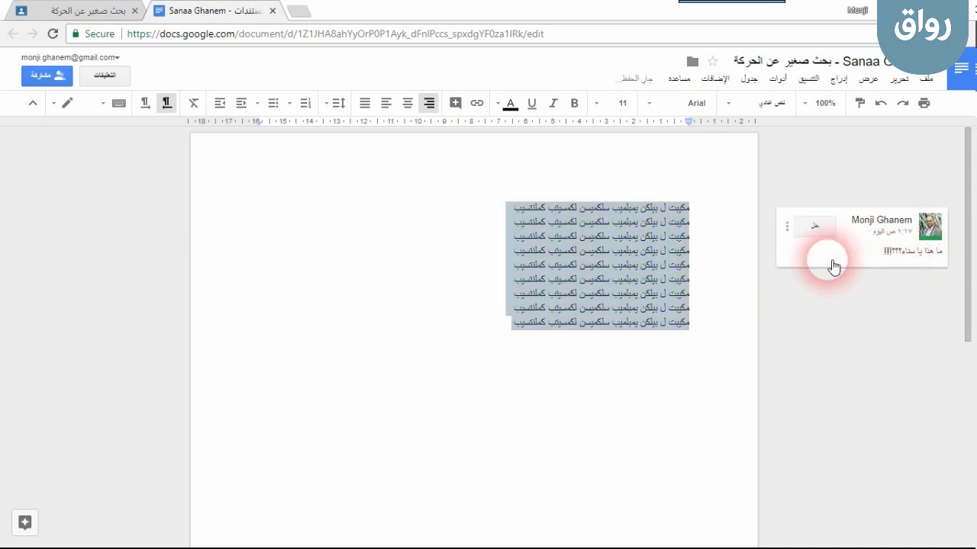
{"action": "left_click", "coordinate": [512, 397]}
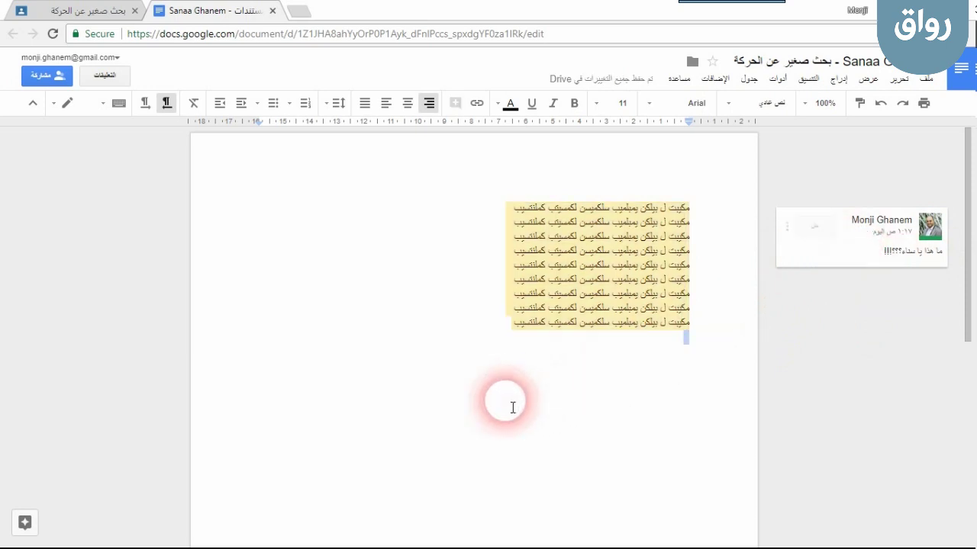
{"action": "left_click", "coordinate": [272, 11]}
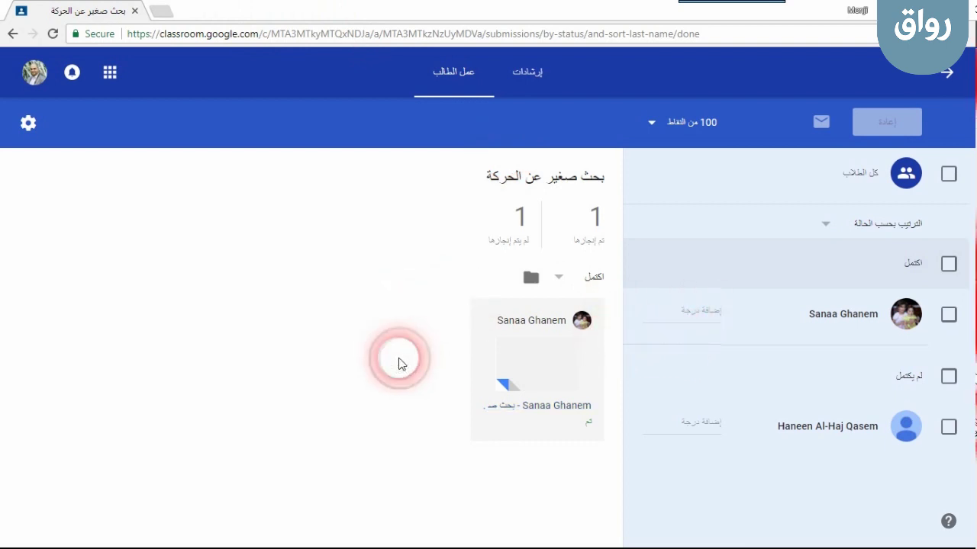
Return the completed work to the student without a grade, adding the private comment "يبدو انك لم تنتبهي لما كتبت" followed by the student's name
{"action": "left_click", "coordinate": [952, 317]}
{"action": "left_click", "coordinate": [898, 129]}
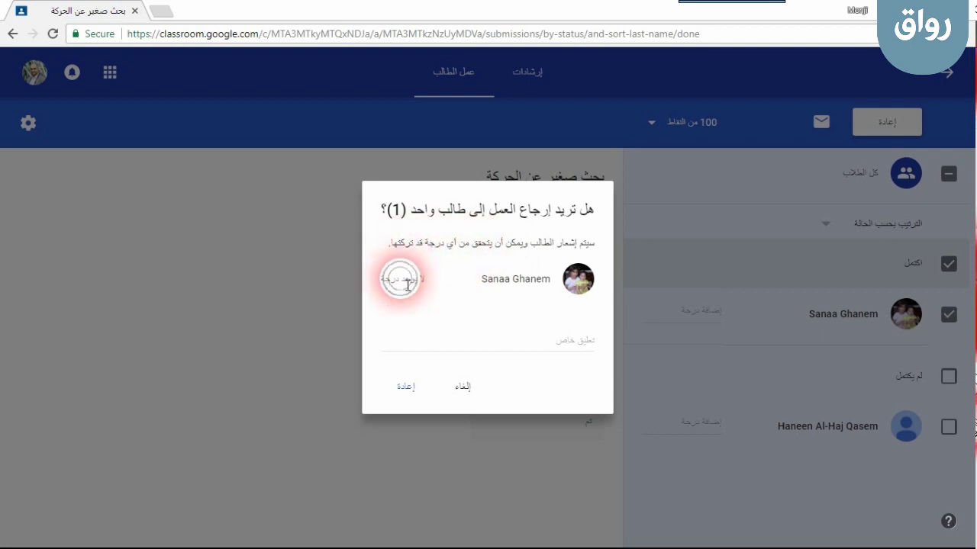
{"action": "left_click", "coordinate": [568, 348]}
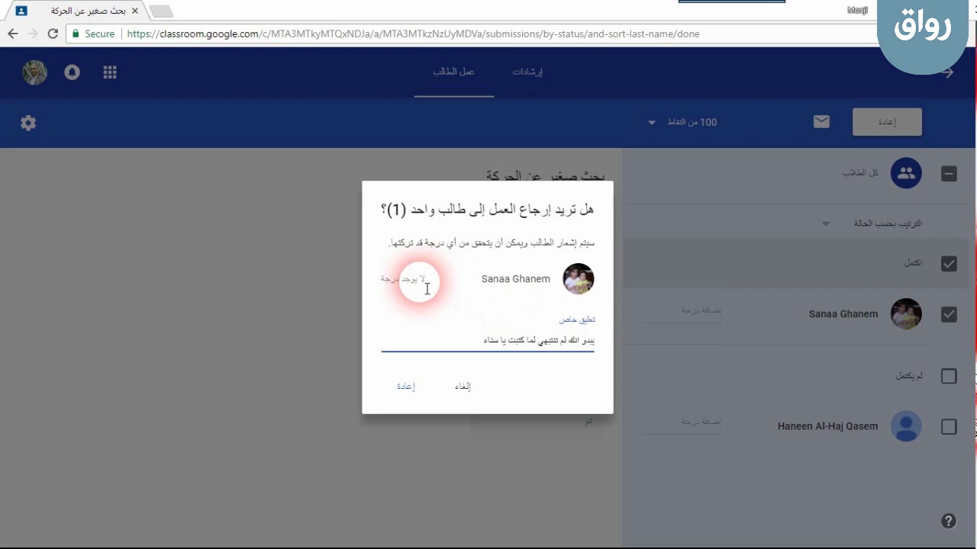
{"action": "left_click", "coordinate": [402, 388]}
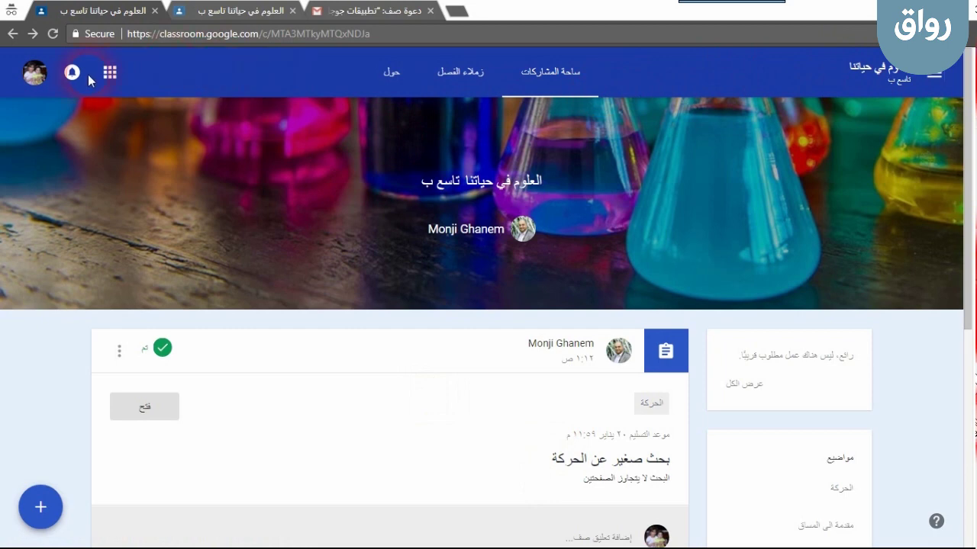
In the student's Classroom window, refresh the class stream and check the status of the motion assignment
{"action": "left_click", "coordinate": [53, 34]}
{"action": "left_click", "coordinate": [469, 353]}
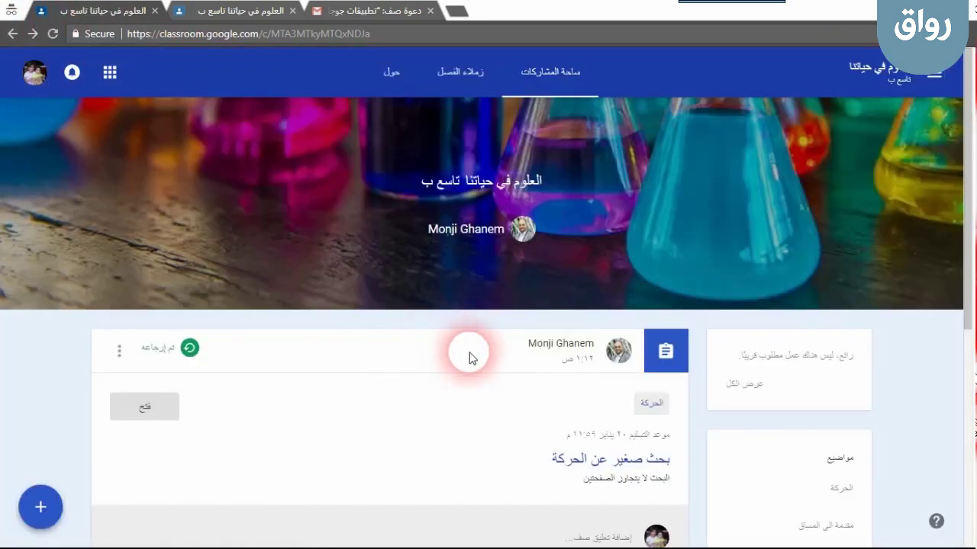
{"action": "scroll", "coordinate": [549, 266], "scroll_direction": "down", "scroll_amount": 2}
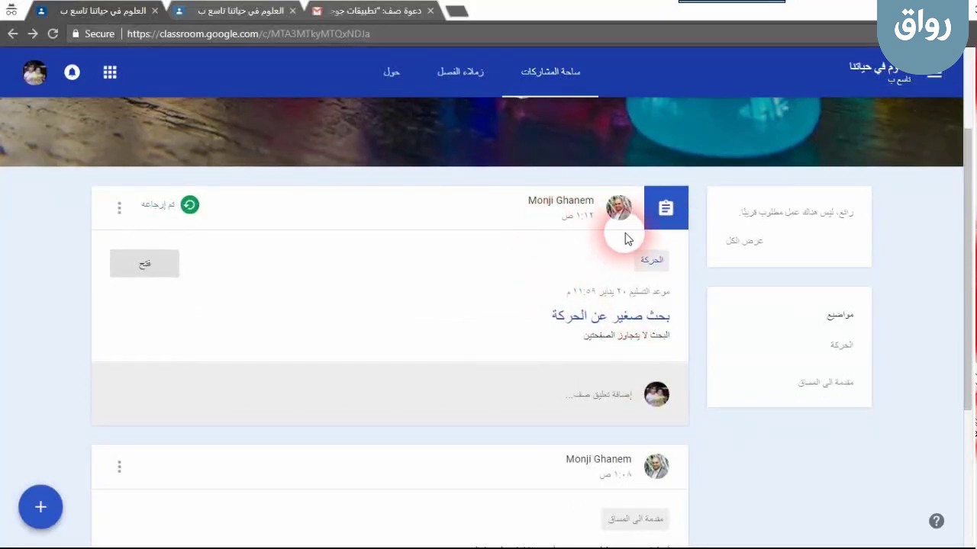
{"action": "double_click", "coordinate": [142, 205]}
{"action": "triple_click", "coordinate": [163, 208]}
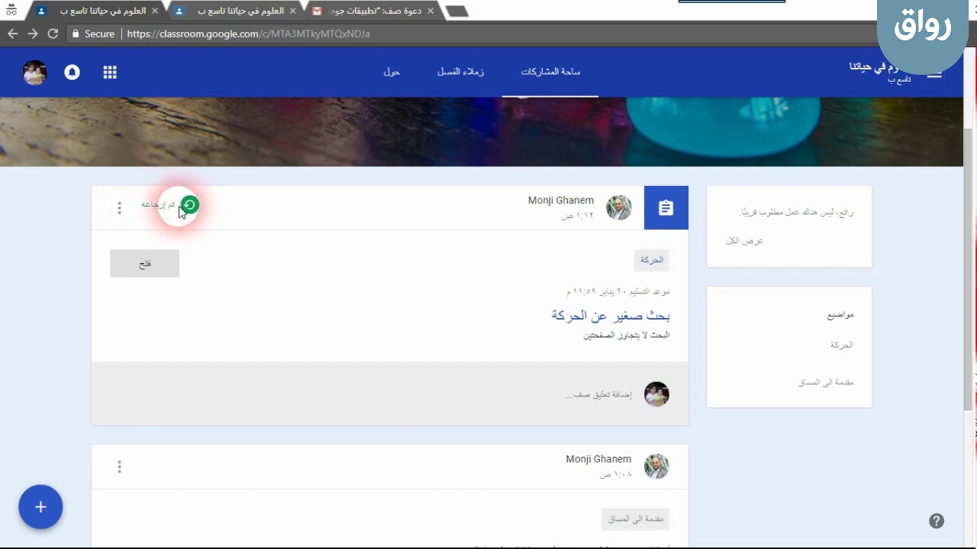
Open the returned assignment, review the teacher's private comment, and open the attached document
{"action": "left_click", "coordinate": [146, 265]}
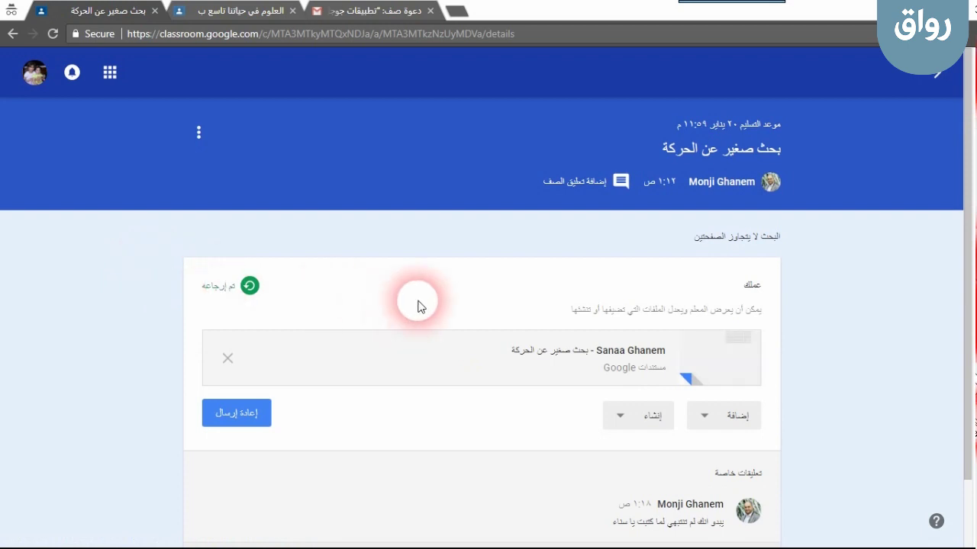
{"action": "scroll", "coordinate": [532, 344], "scroll_direction": "down", "scroll_amount": 1}
{"action": "scroll", "coordinate": [532, 344], "scroll_direction": "down", "scroll_amount": 1}
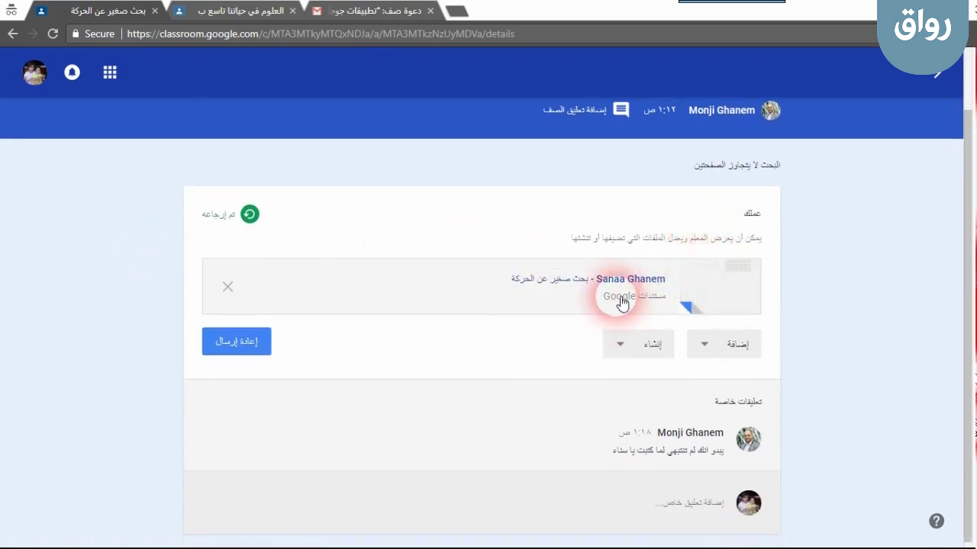
{"action": "left_click", "coordinate": [569, 286]}
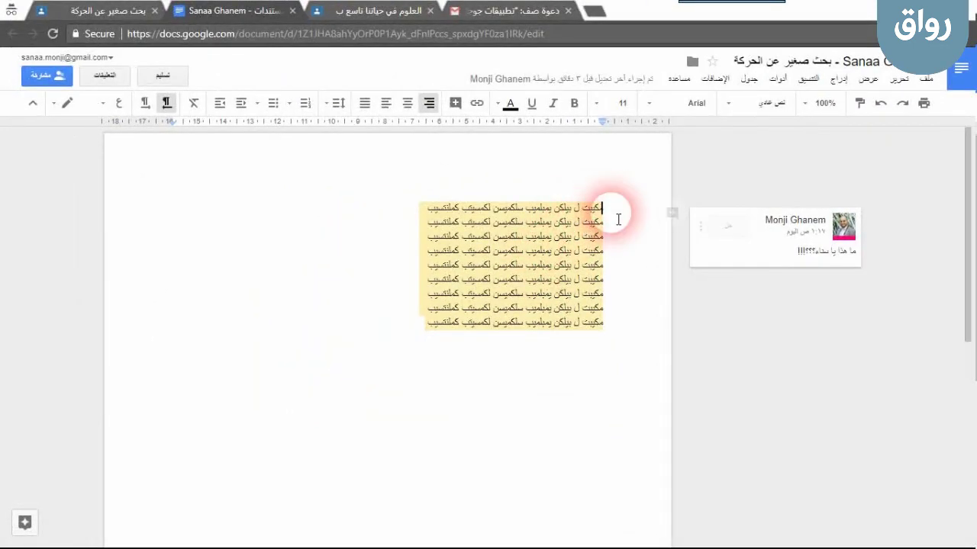
Reply to the teacher's comment on the highlighted lines with "اعتذر . تم التعديل"
{"action": "left_click_drag", "start_coordinate": [603, 207], "coordinate": [554, 221]}
{"action": "left_click_drag", "start_coordinate": [433, 343], "coordinate": [596, 217]}
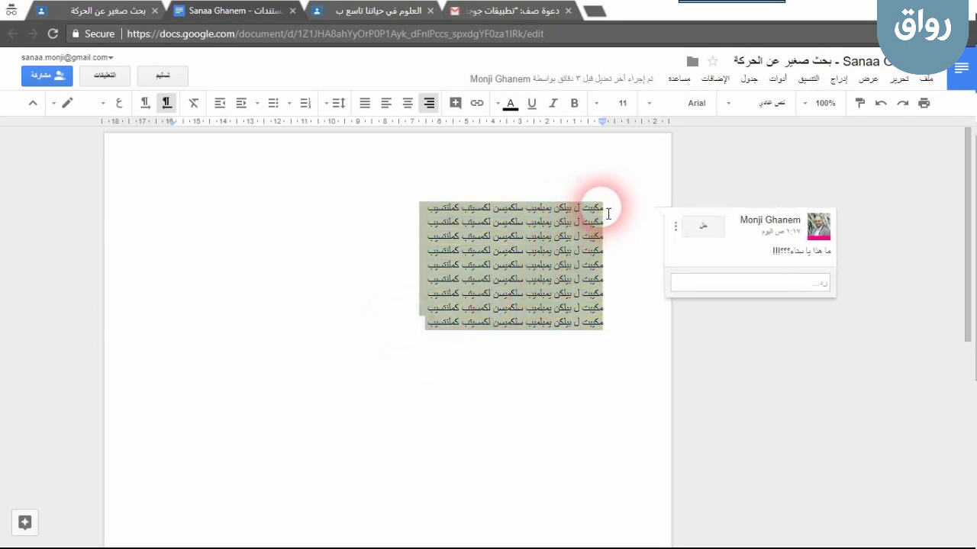
{"action": "left_click", "coordinate": [772, 284]}
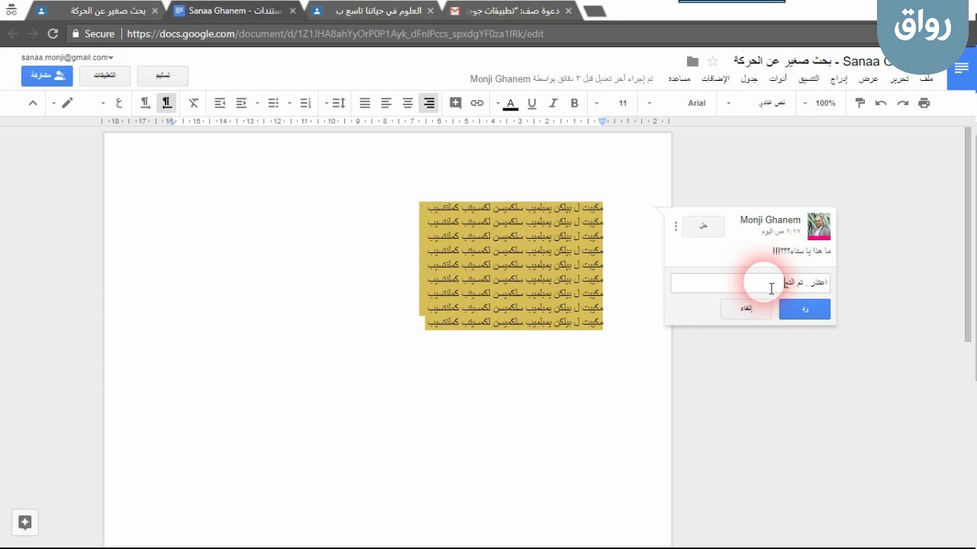
{"action": "left_click", "coordinate": [799, 313]}
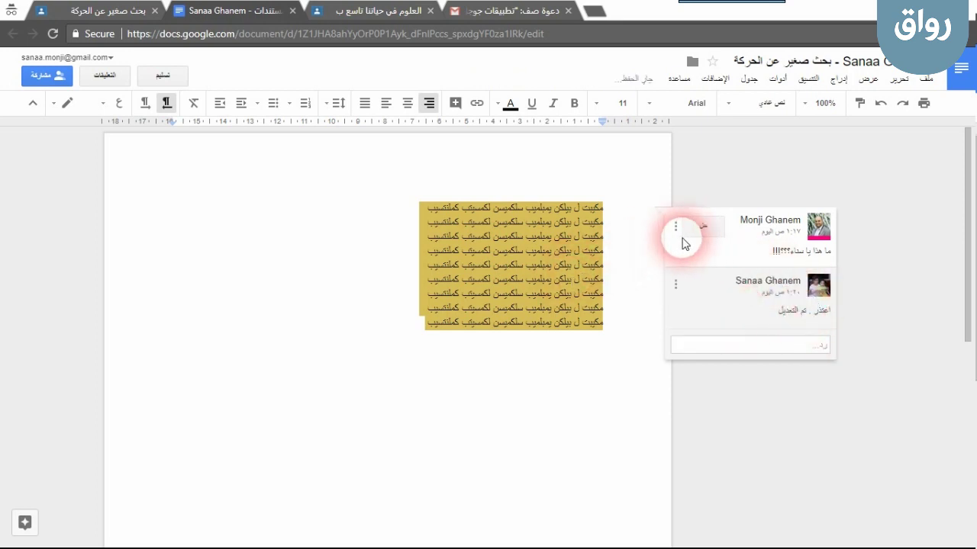
Replace all nine lines with one line of placeholder text beginning "نمتيشسب", and resubmit the document to the assignment
{"action": "left_click", "coordinate": [479, 324]}
{"action": "left_click_drag", "start_coordinate": [425, 323], "coordinate": [621, 191]}
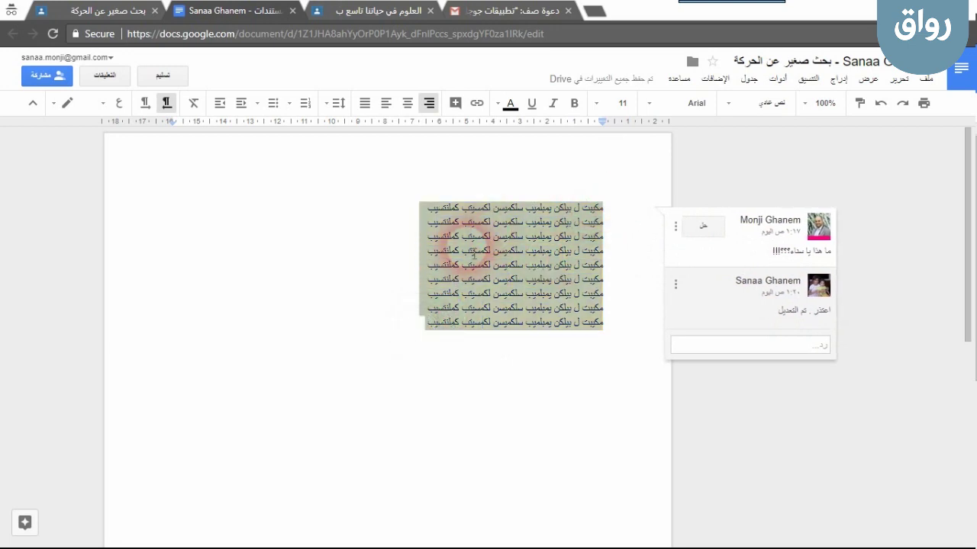
{"action": "type", "text": "نمتيشسب كميتشكيمسشيتكمت شسيم تشسيمب تسشيكمبتسيكمشبتكمي ب يشيسكم بتسي مينت"}
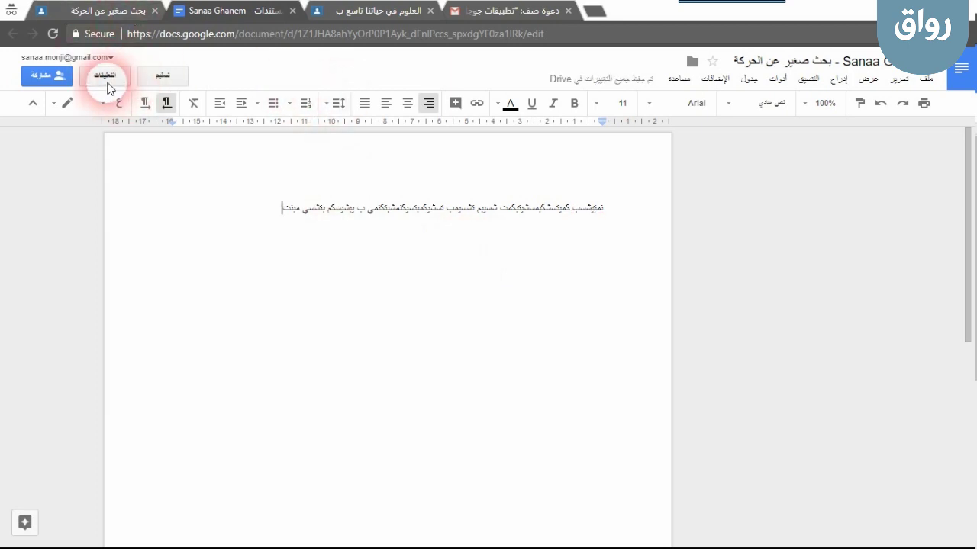
{"action": "left_click", "coordinate": [164, 78]}
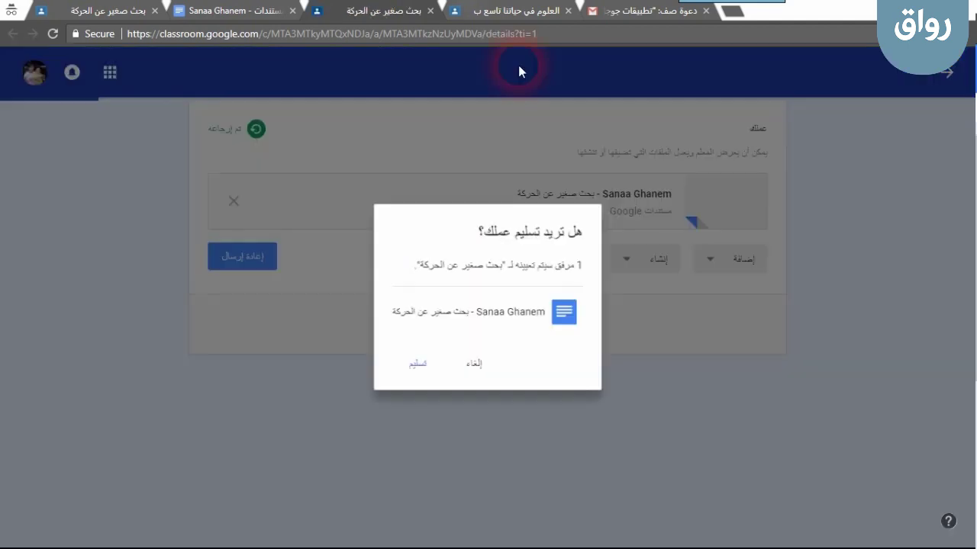
{"action": "left_click", "coordinate": [411, 366]}
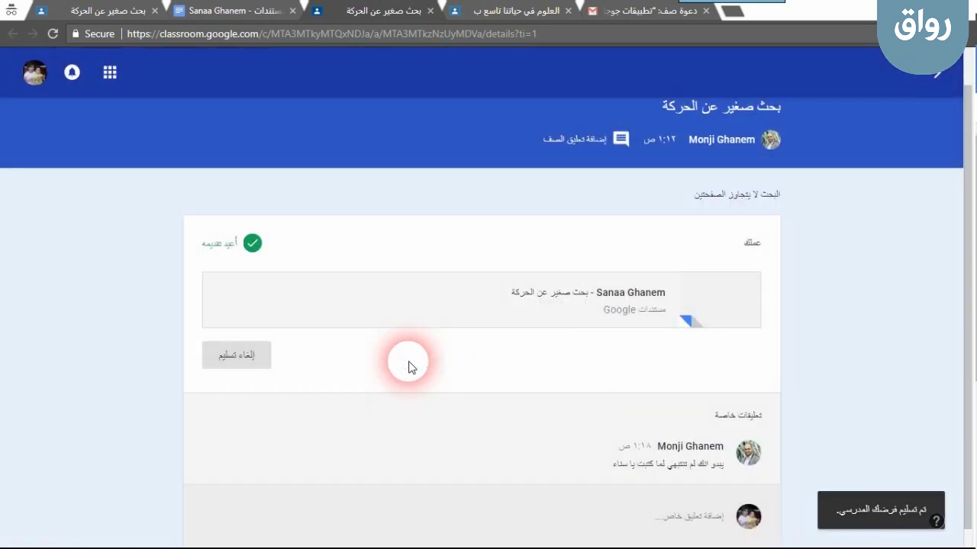
In the teacher's Classroom window, refresh the class stream, view the assignment's completed submissions and open the resubmitted document
{"action": "key", "text": "alt+Tab"}
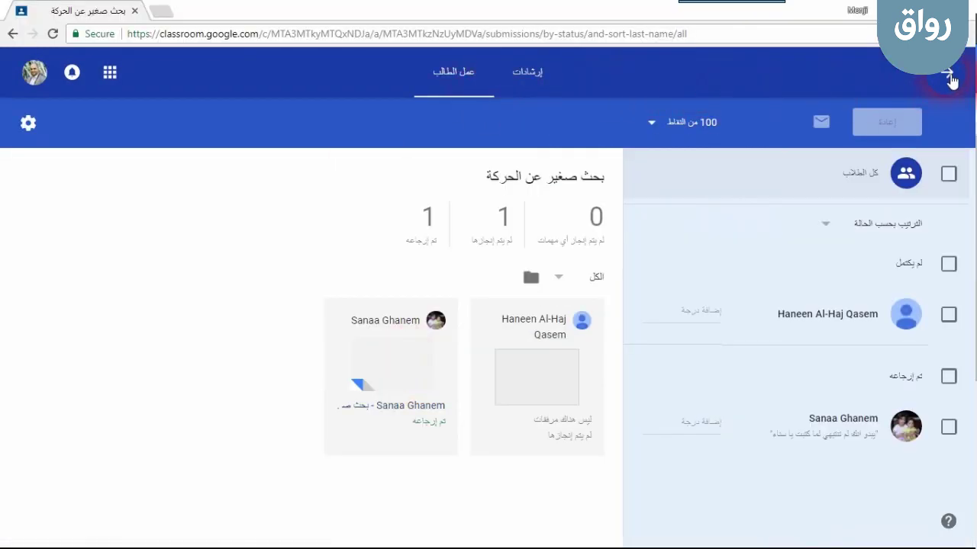
{"action": "left_click", "coordinate": [948, 76]}
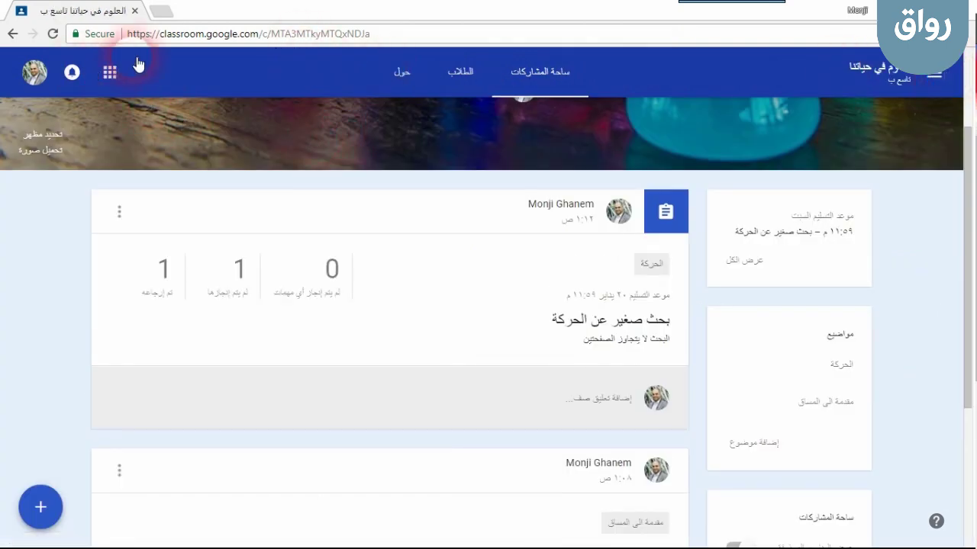
{"action": "left_click", "coordinate": [49, 35]}
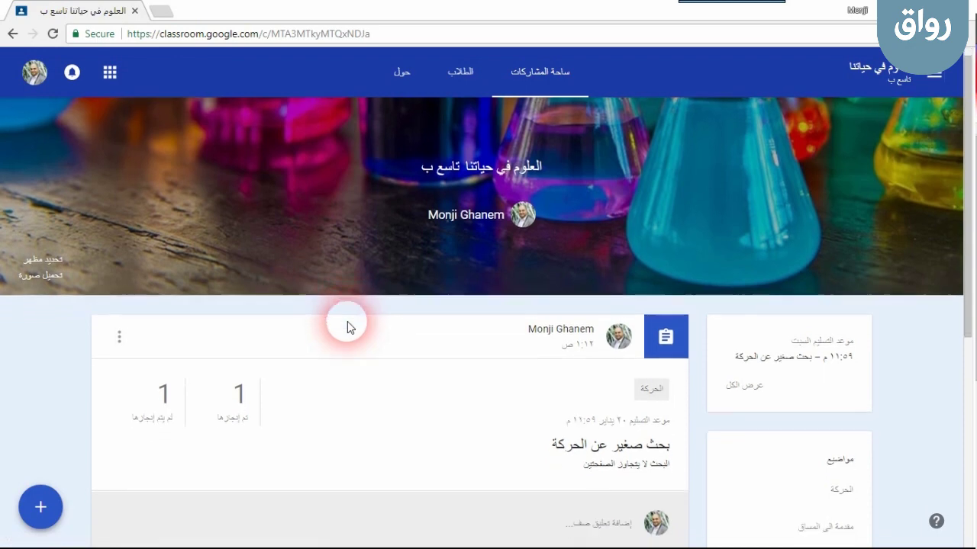
{"action": "scroll", "coordinate": [344, 325], "scroll_direction": "down", "scroll_amount": 2}
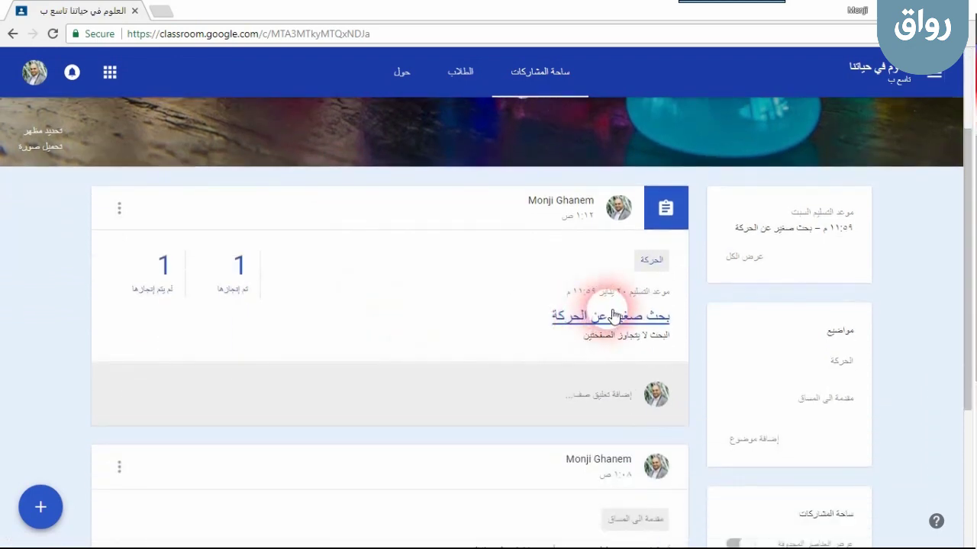
{"action": "left_click", "coordinate": [241, 266]}
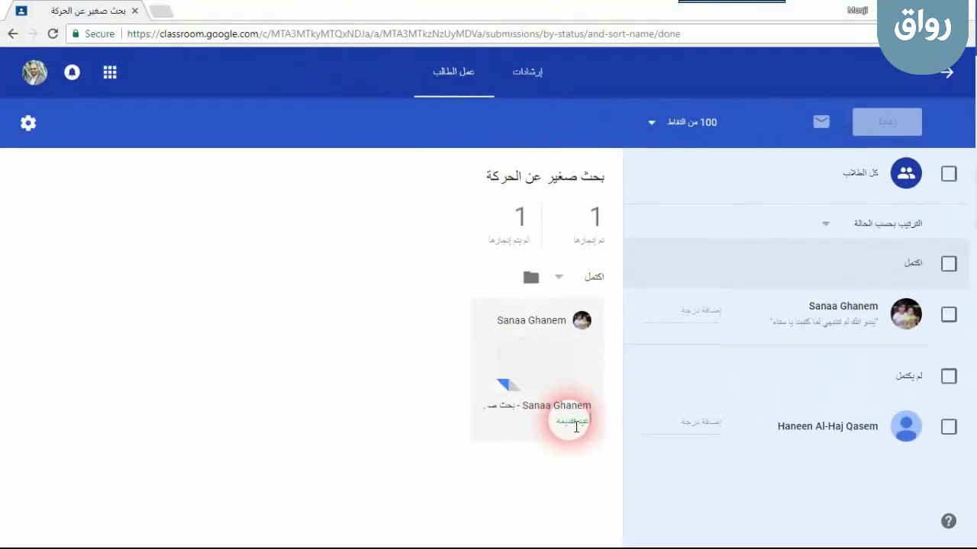
{"action": "left_click", "coordinate": [531, 413]}
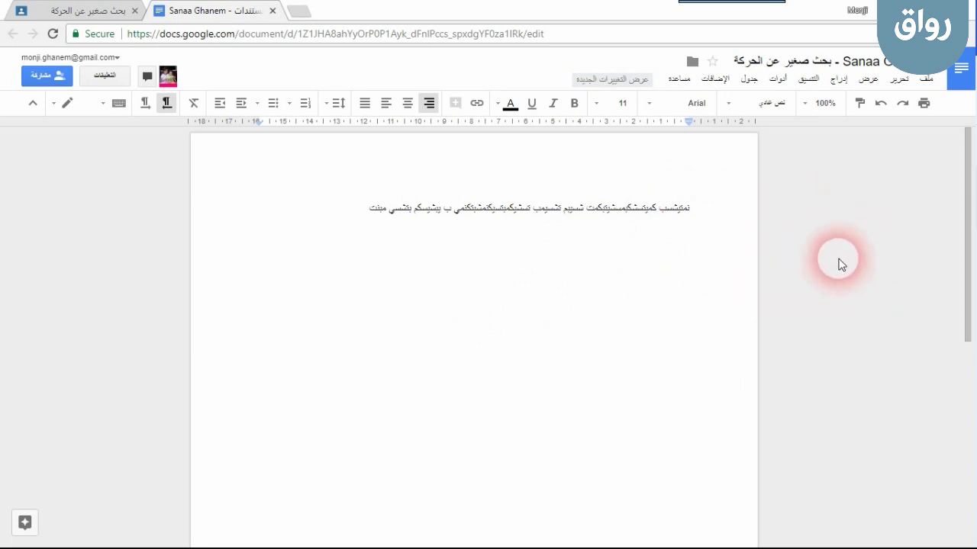
Open the document's comment history, review the teacher's comment and the student's reply, and close it
{"action": "left_click", "coordinate": [105, 78]}
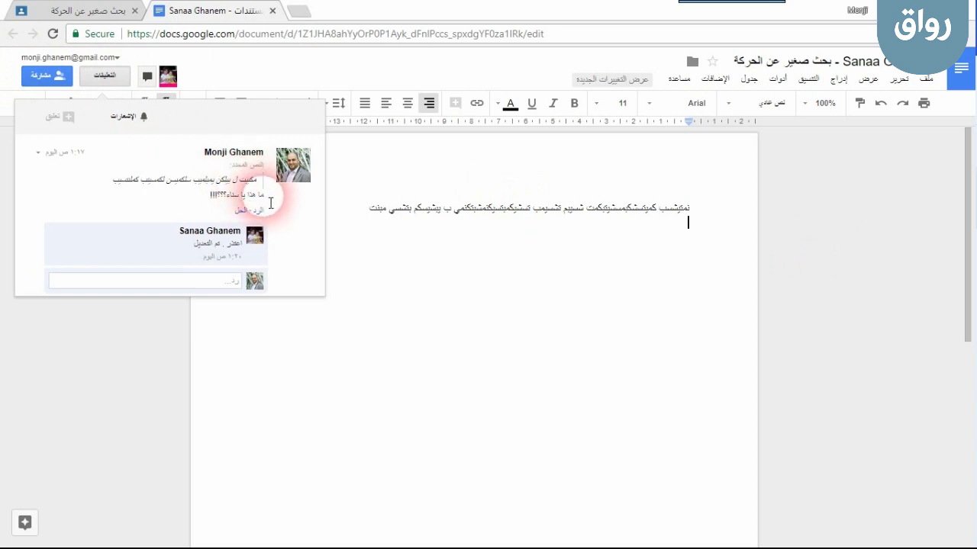
{"action": "double_click", "coordinate": [258, 196]}
{"action": "triple_click", "coordinate": [256, 199]}
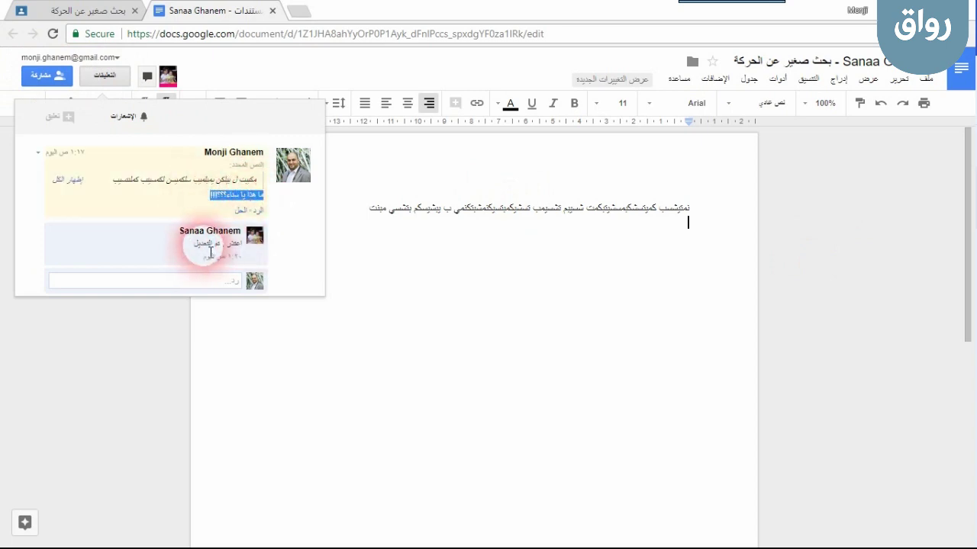
{"action": "left_click", "coordinate": [472, 268]}
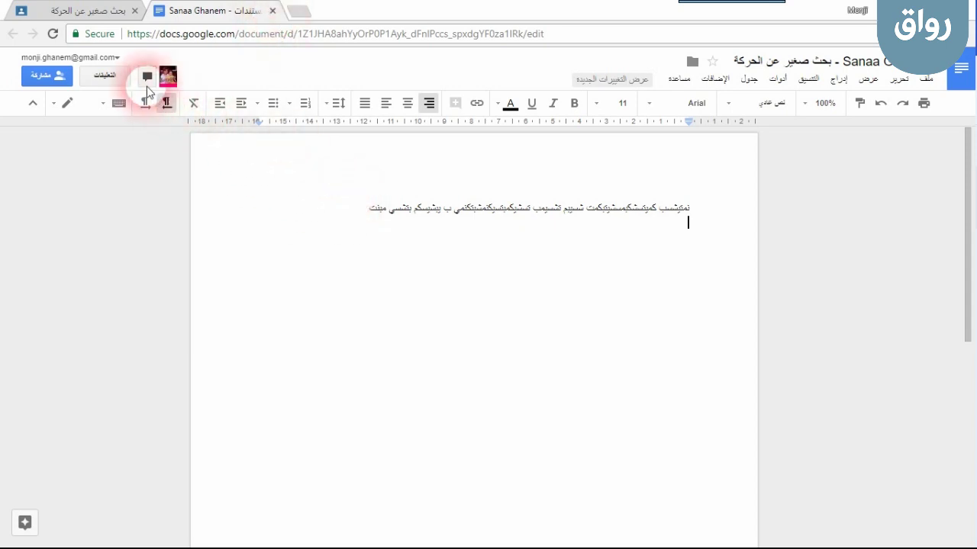
Open the document's live chat with the student and activate the message box
{"action": "mouse_move", "coordinate": [169, 83]}
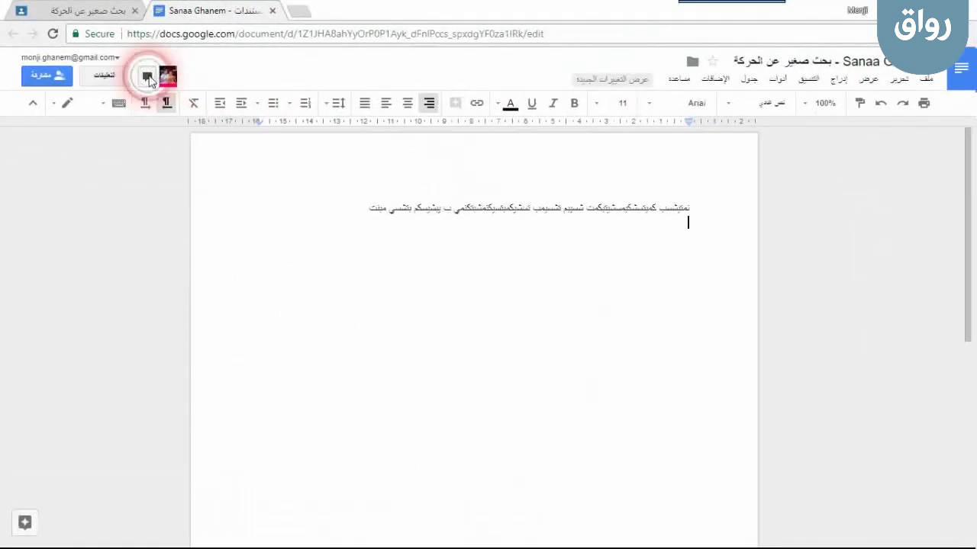
{"action": "left_click", "coordinate": [149, 80]}
{"action": "left_click", "coordinate": [150, 515]}
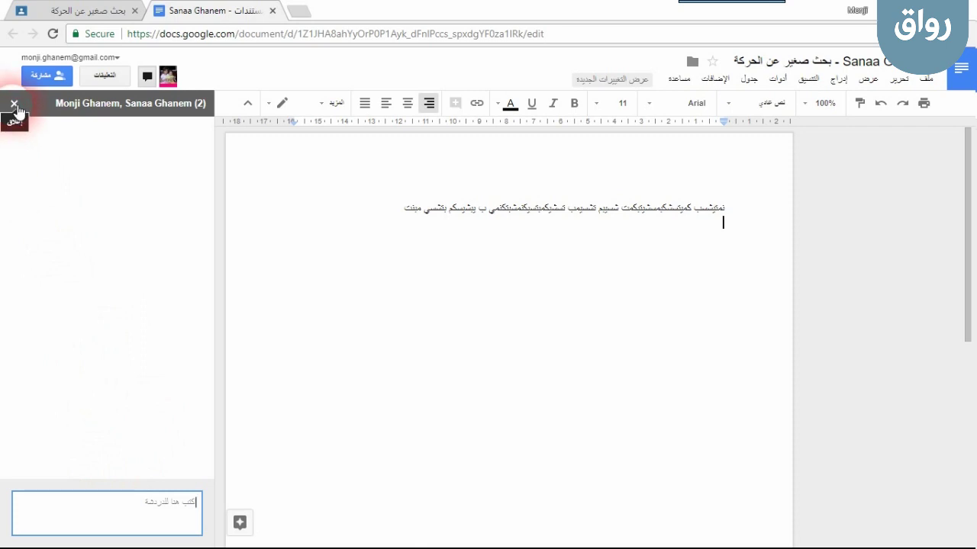
Open the completed submissions of the assignment "بحث صغير عن الحركة" from the class stream and update its total points to 5
{"action": "left_click", "coordinate": [243, 269]}
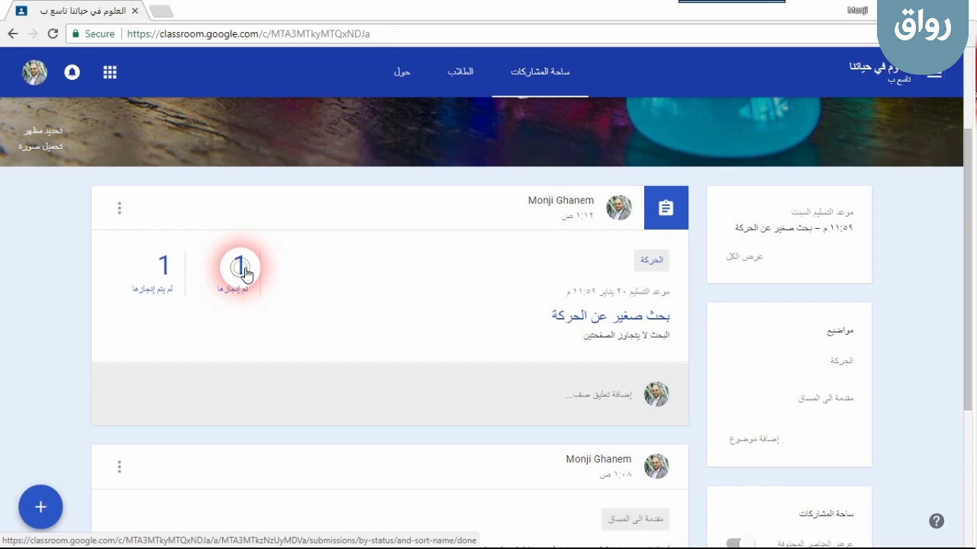
{"action": "left_click", "coordinate": [243, 269]}
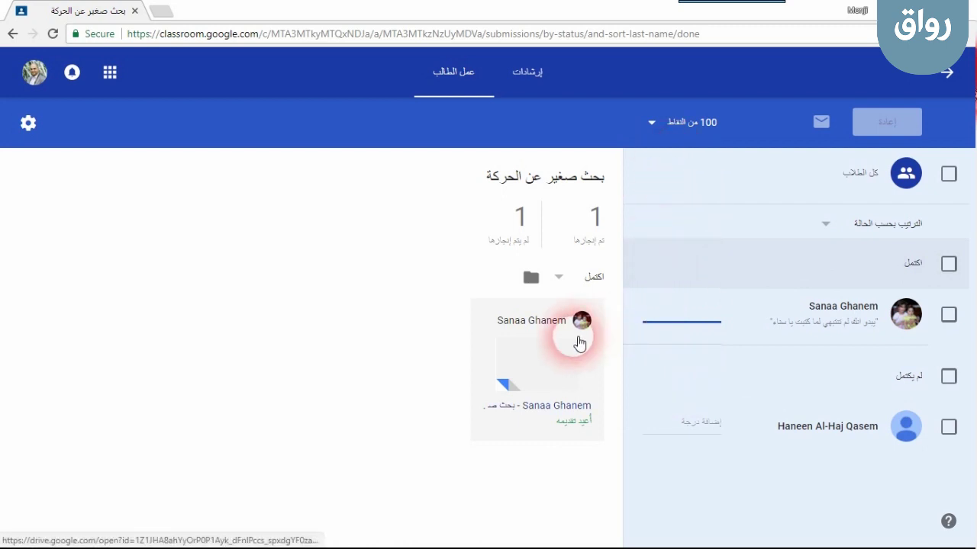
{"action": "type", "text": "100"}
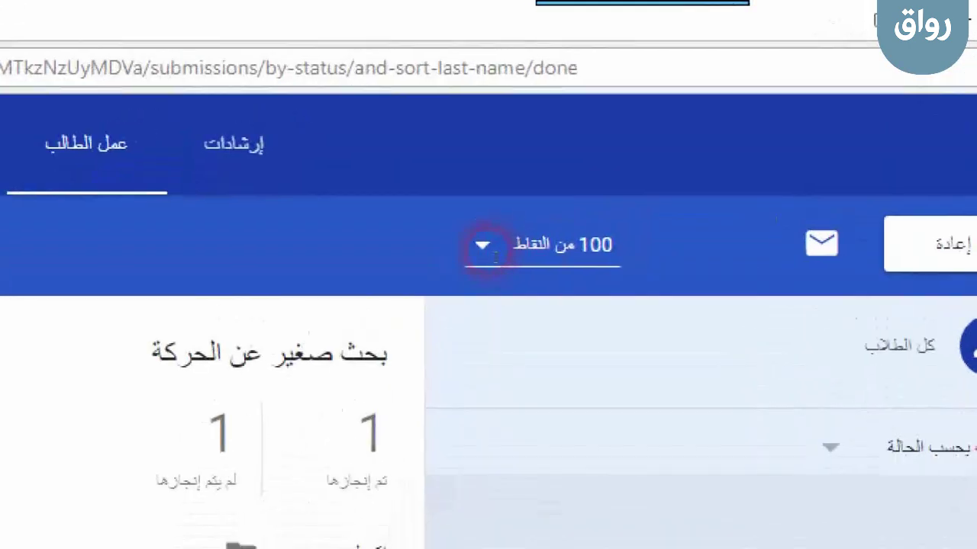
{"action": "left_click", "coordinate": [494, 246]}
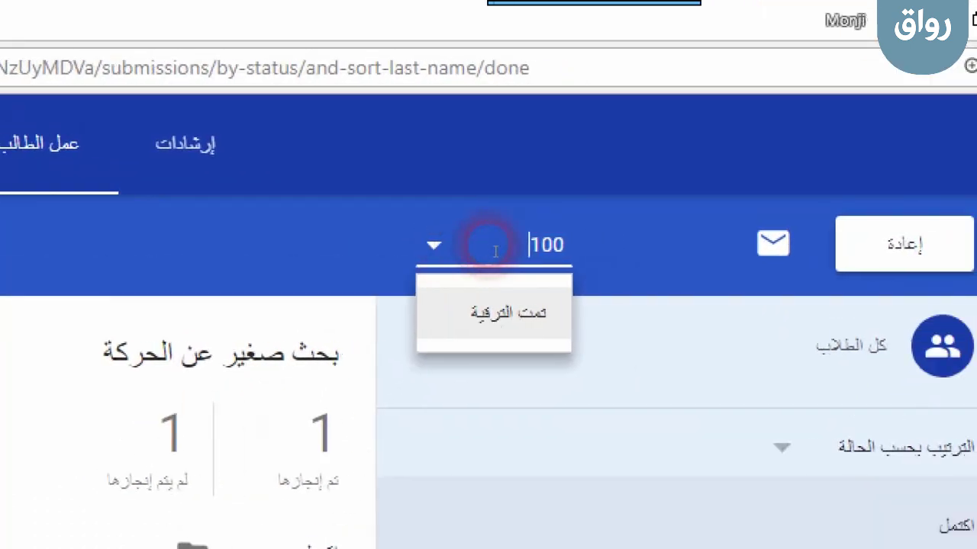
{"action": "double_click", "coordinate": [614, 245]}
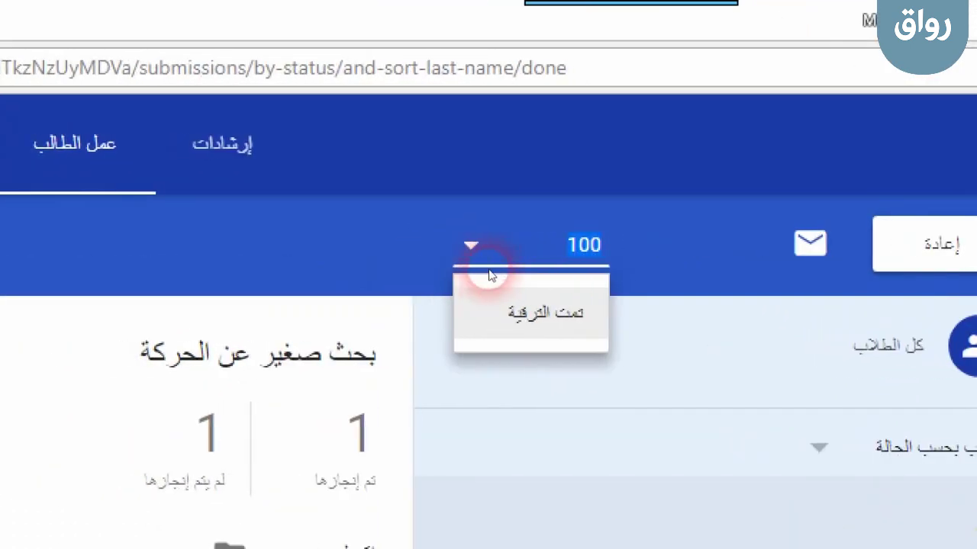
{"action": "type", "text": "5"}
{"action": "key", "text": "Return"}
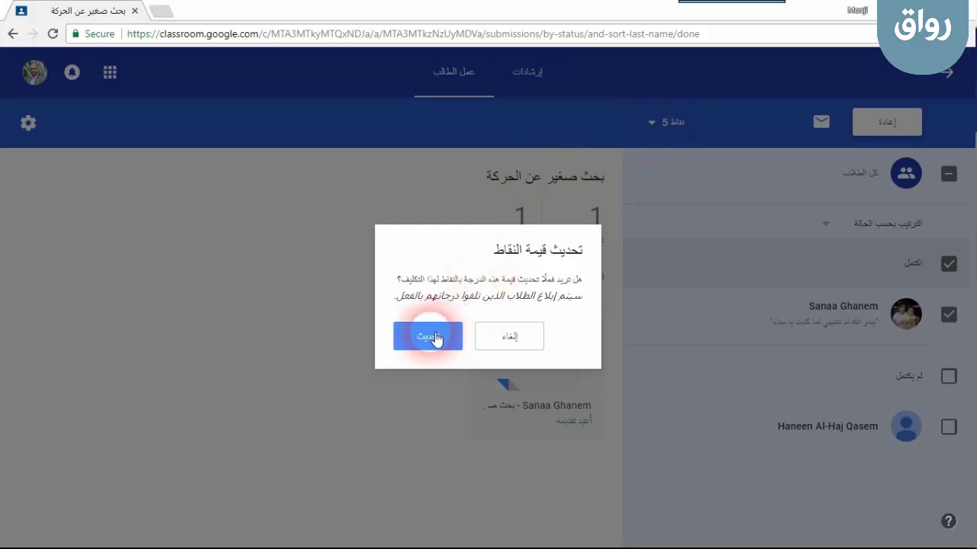
{"action": "left_click", "coordinate": [433, 336]}
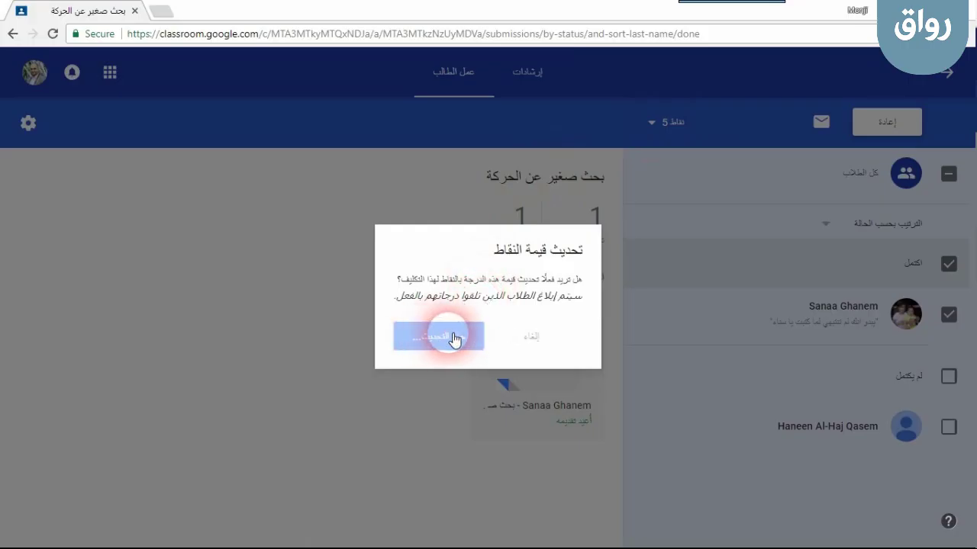